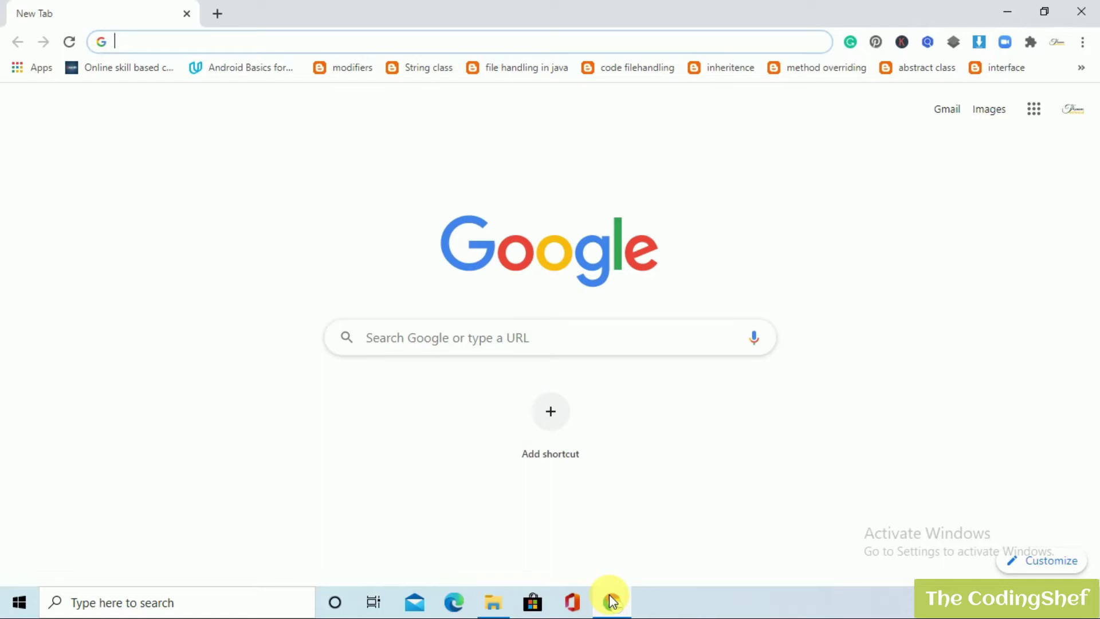
Step: Search Google for "sublime" in the Chrome browser
left_click(611, 600)
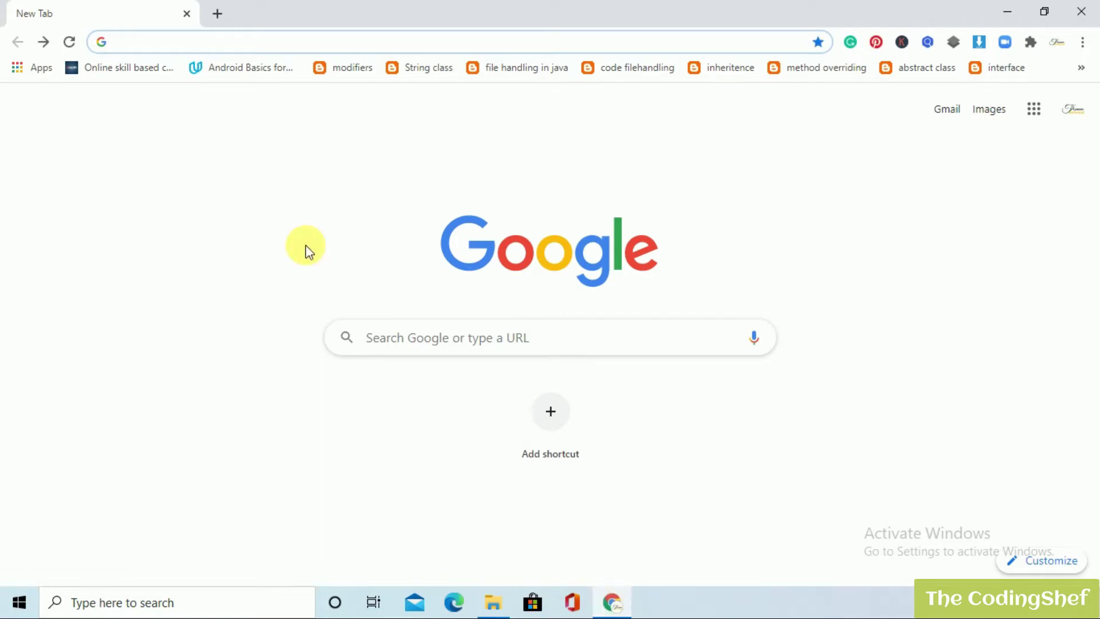
type("subl")
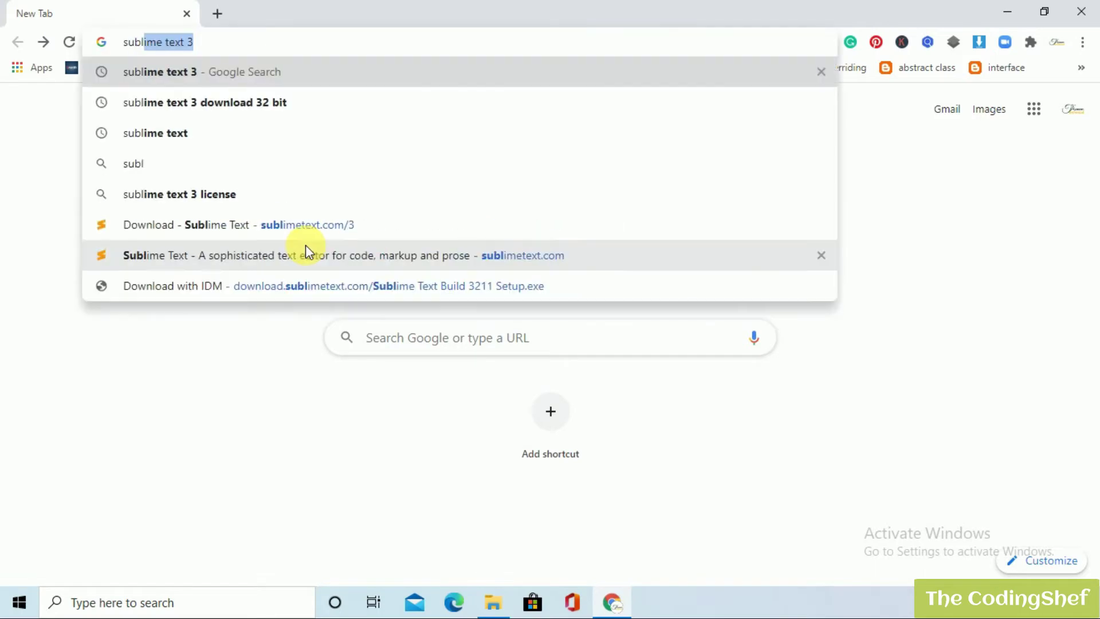
type("ime")
key("Delete")
key("Return")
Step: Search Google for "xampp download" in a separate new tab
left_click(217, 14)
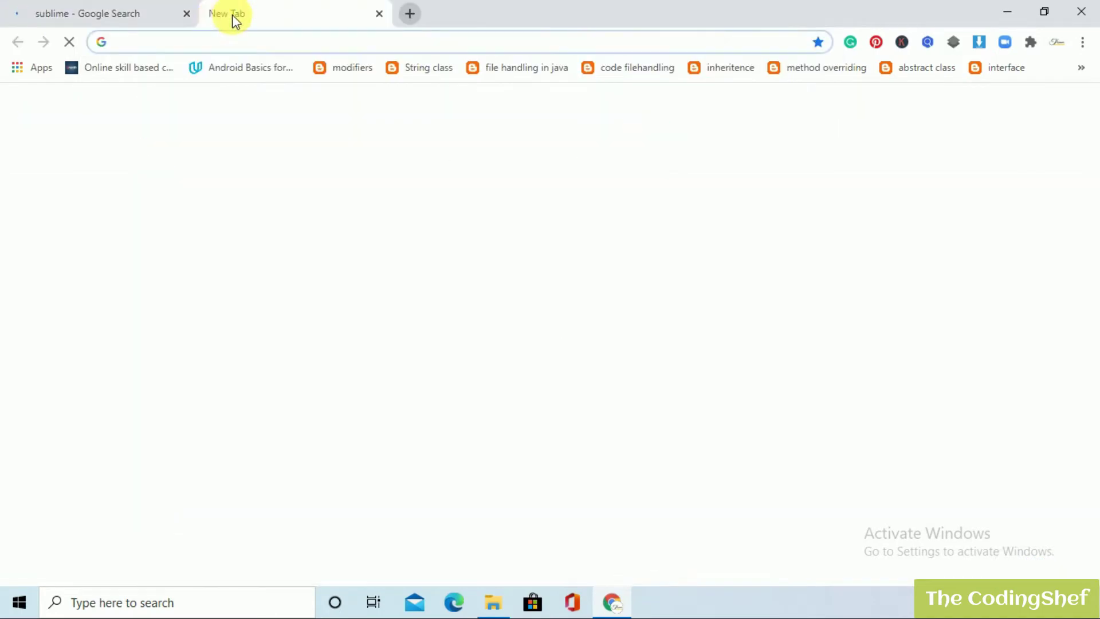
left_click(379, 14)
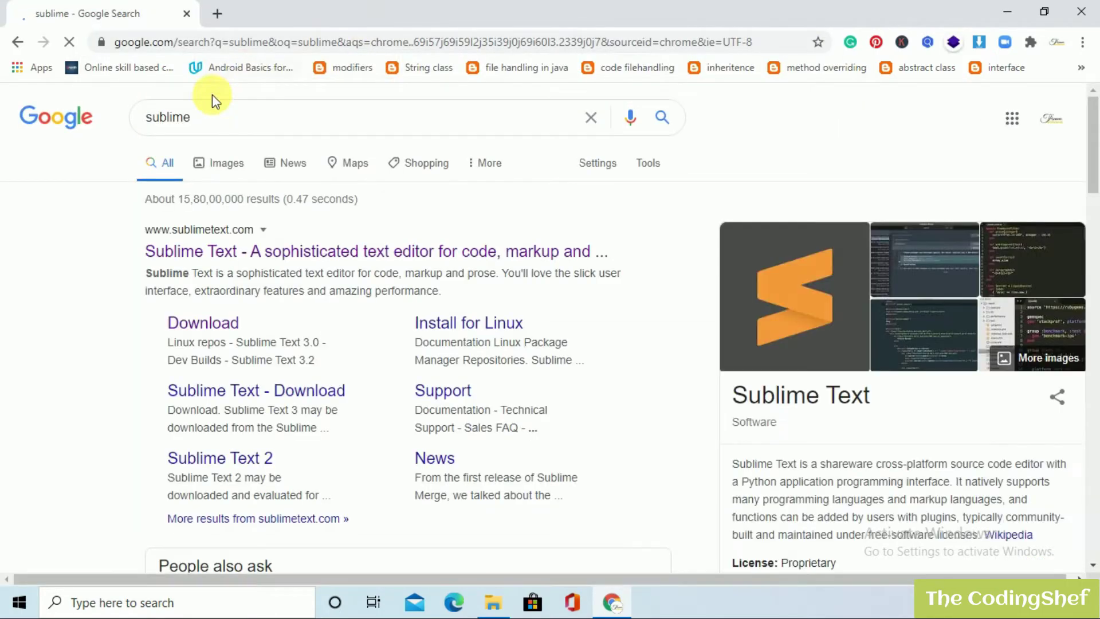
left_click(217, 15)
left_click(224, 41)
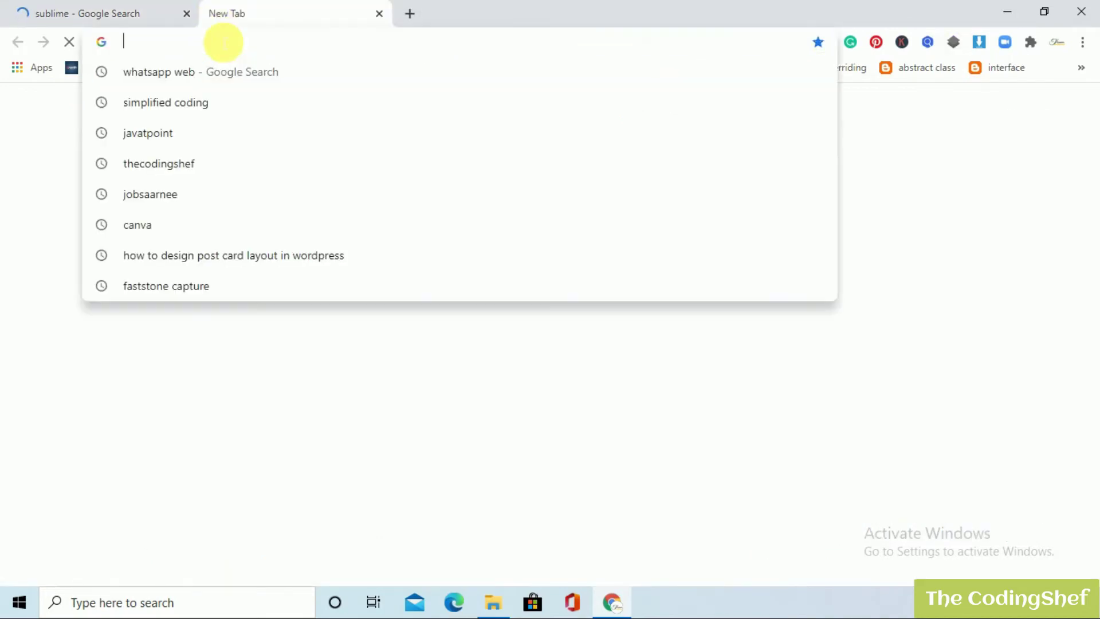
type("xampp")
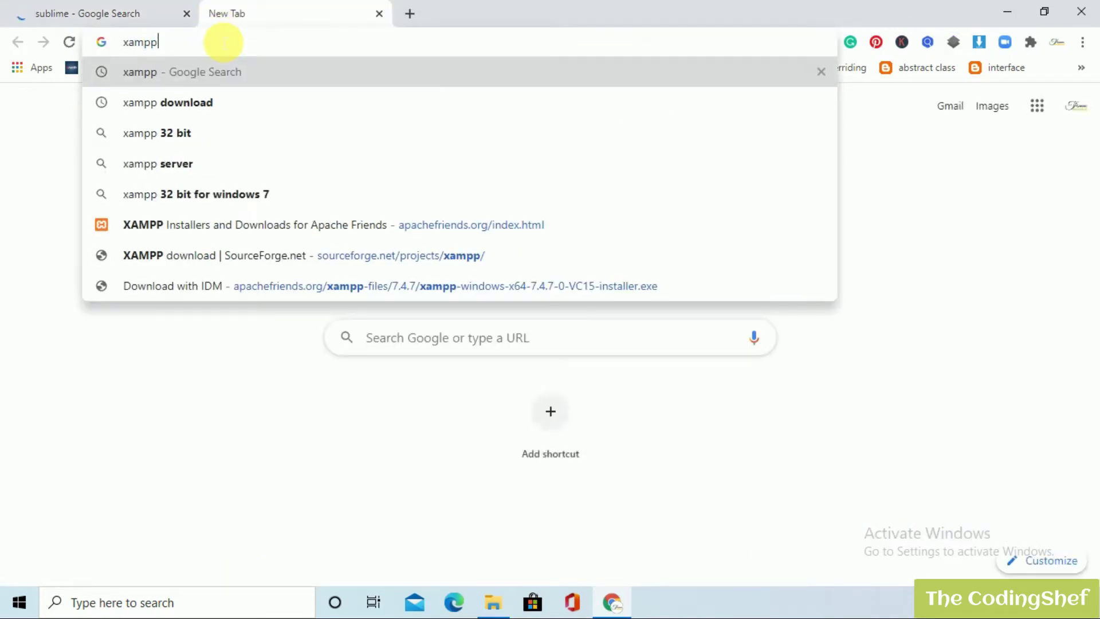
key("Down")
key("Return")
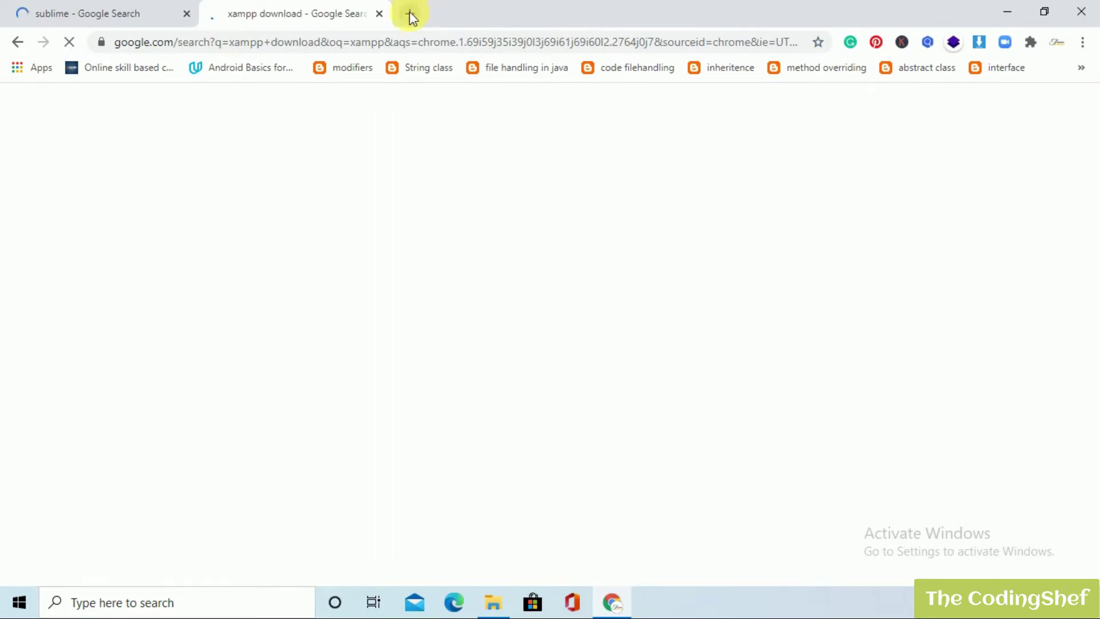
Step: Search Google for "postman download" in another new tab
left_click(409, 14)
left_click(376, 43)
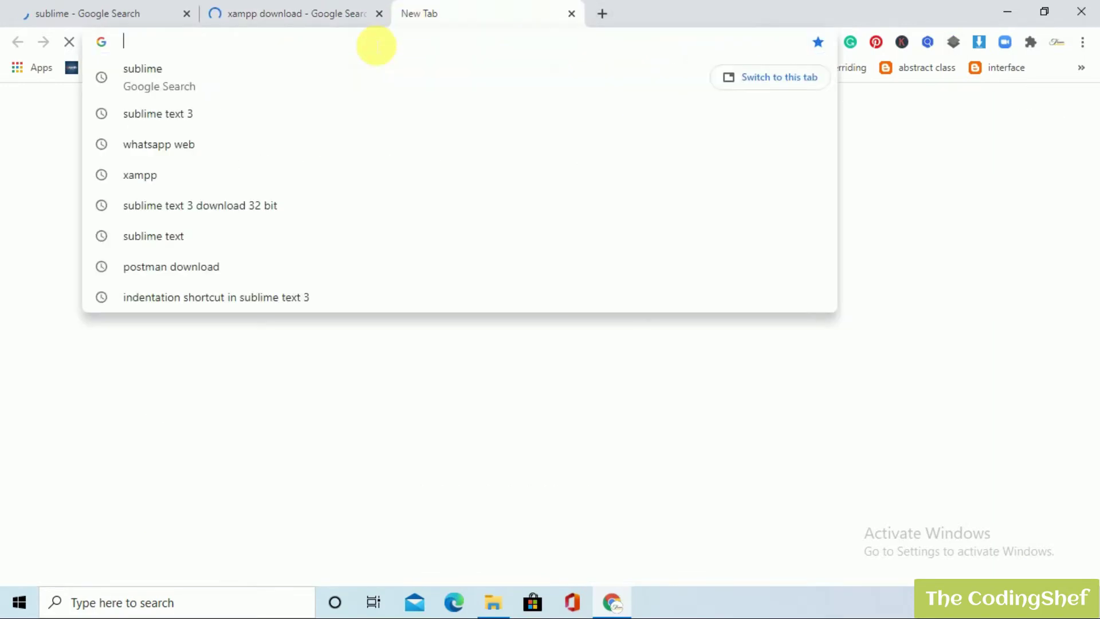
type("post")
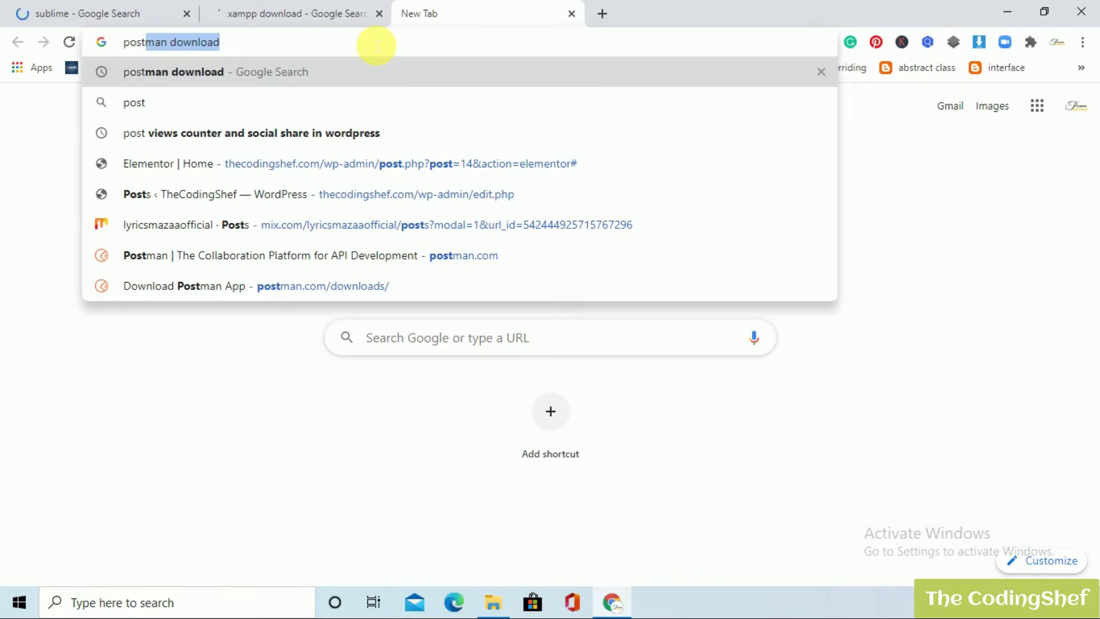
key("Return")
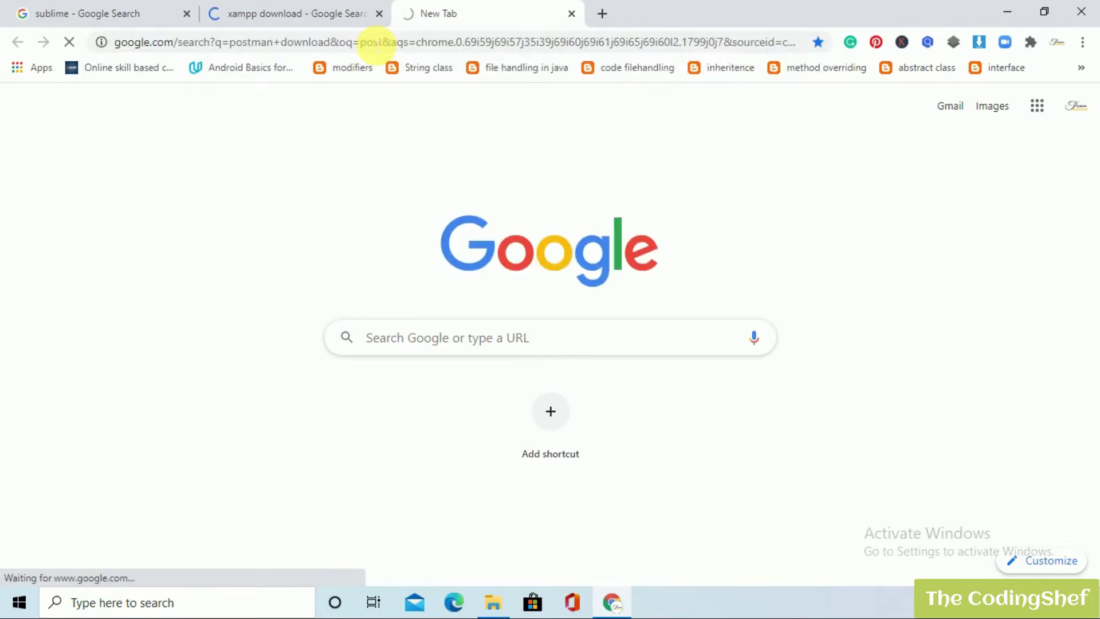
Step: Start the Windows download of Sublime Text 3 from its official website and cancel the transfer
left_click(103, 8)
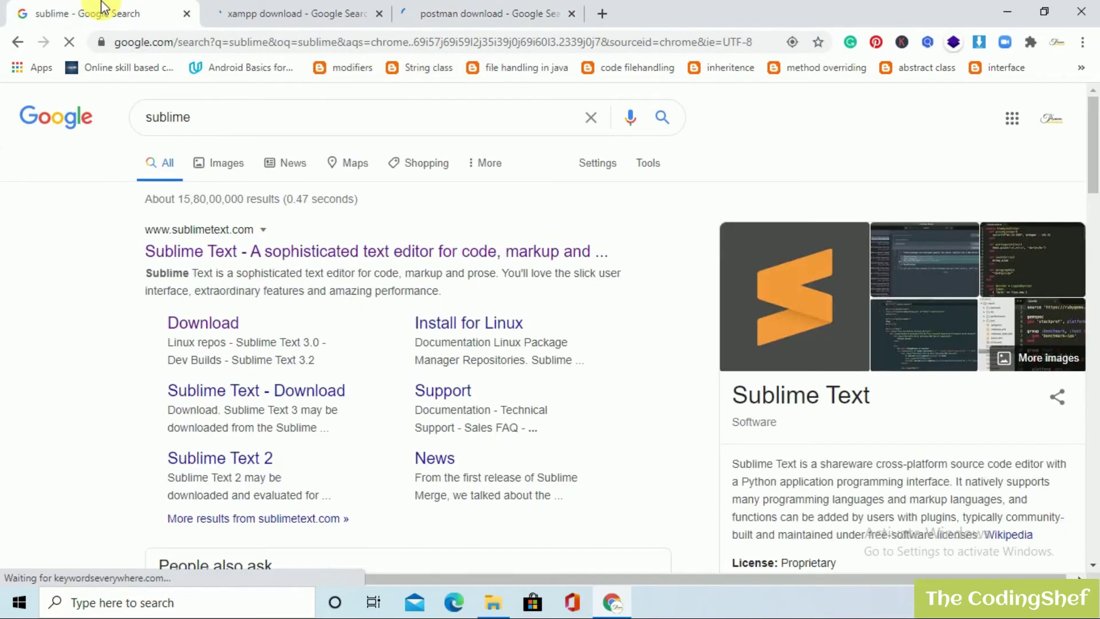
left_click(195, 250)
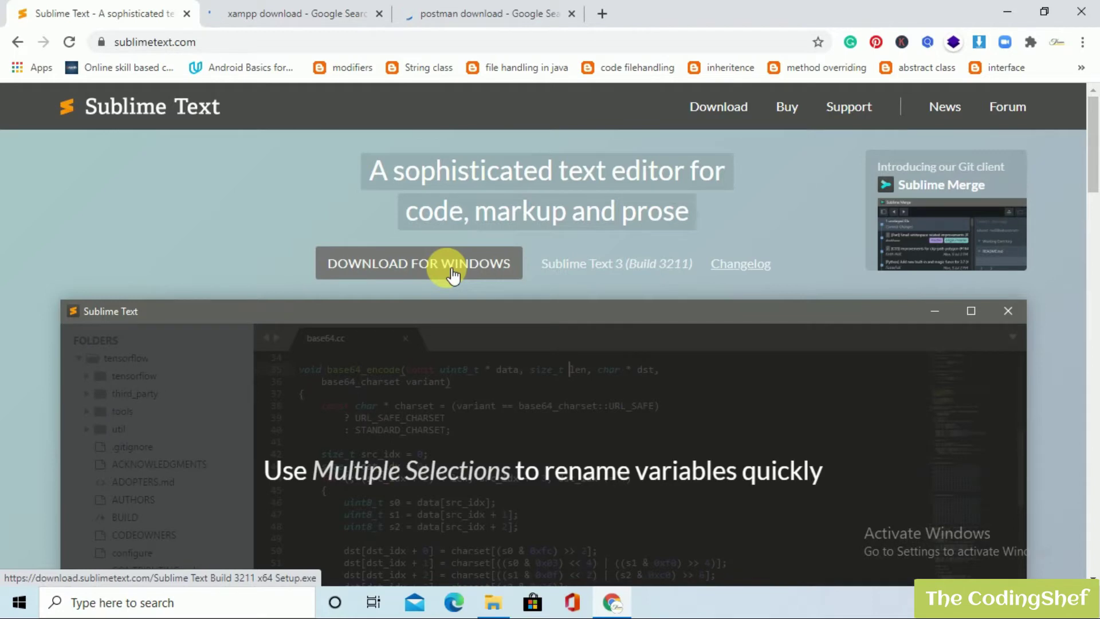
left_click(450, 272)
left_click(544, 369)
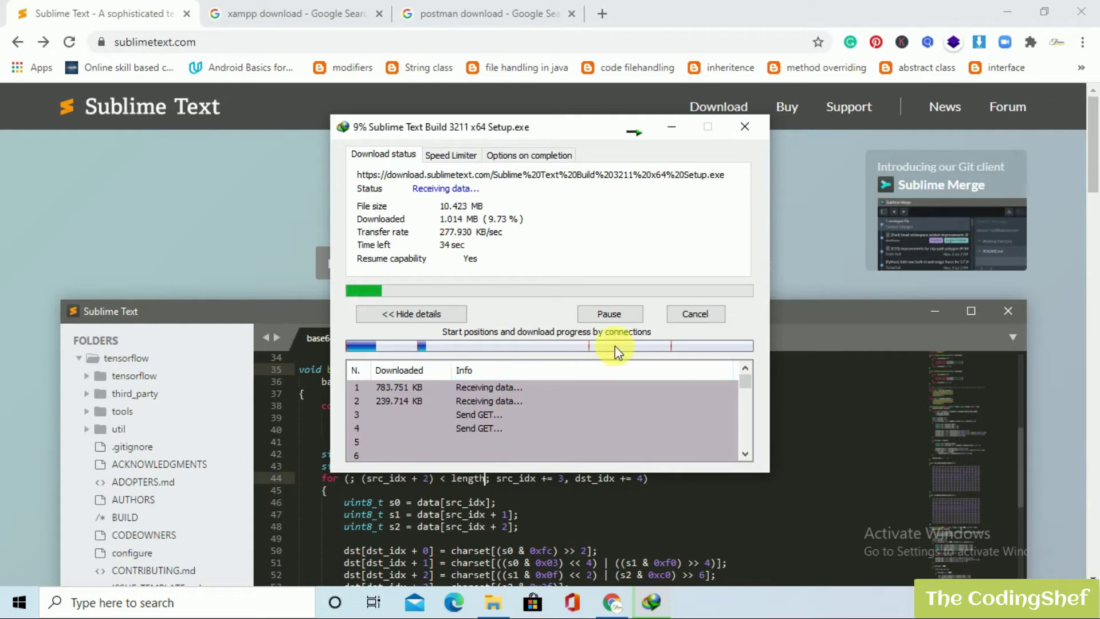
left_click(700, 313)
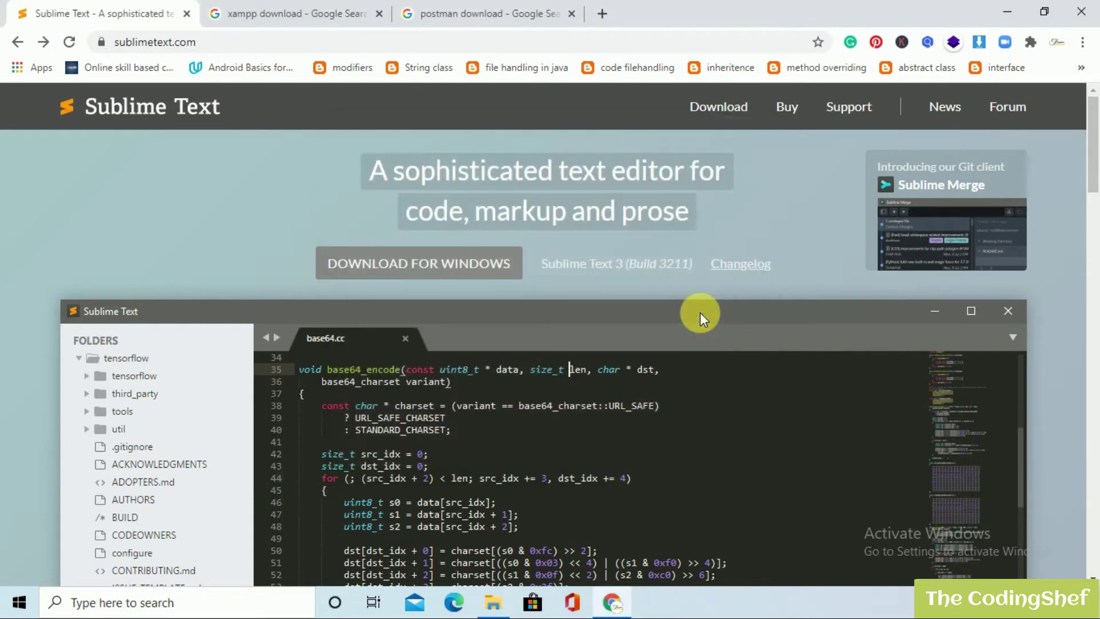
Step: Request the XAMPP for Windows 7.4.7 installer from the Apache Friends site and cancel the download without adding a download exception
key("ctrl+Tab")
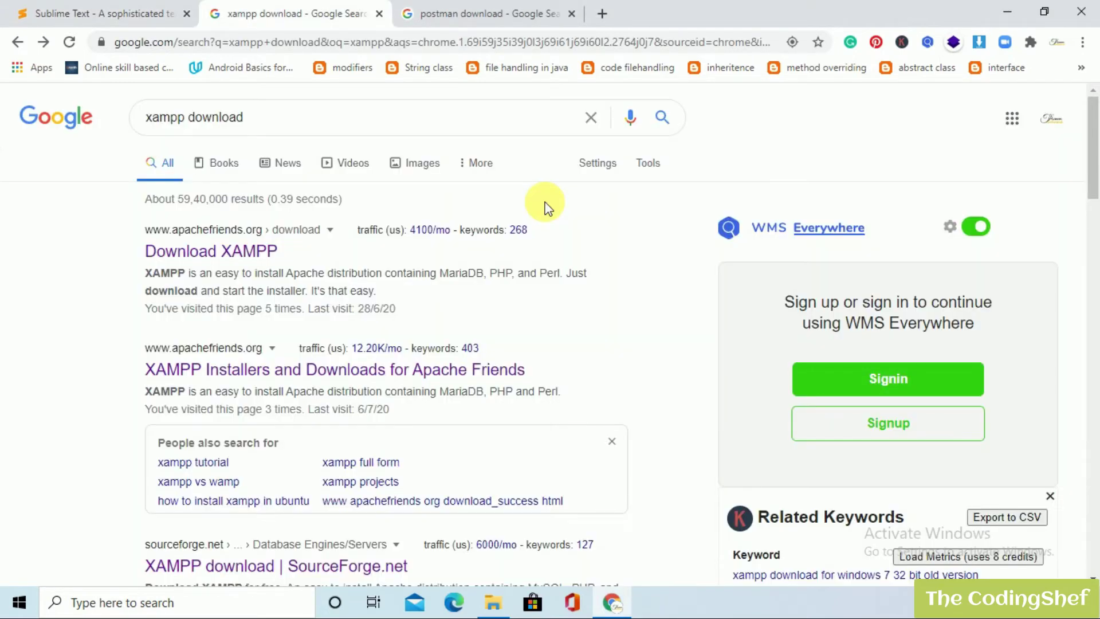
left_click(361, 373)
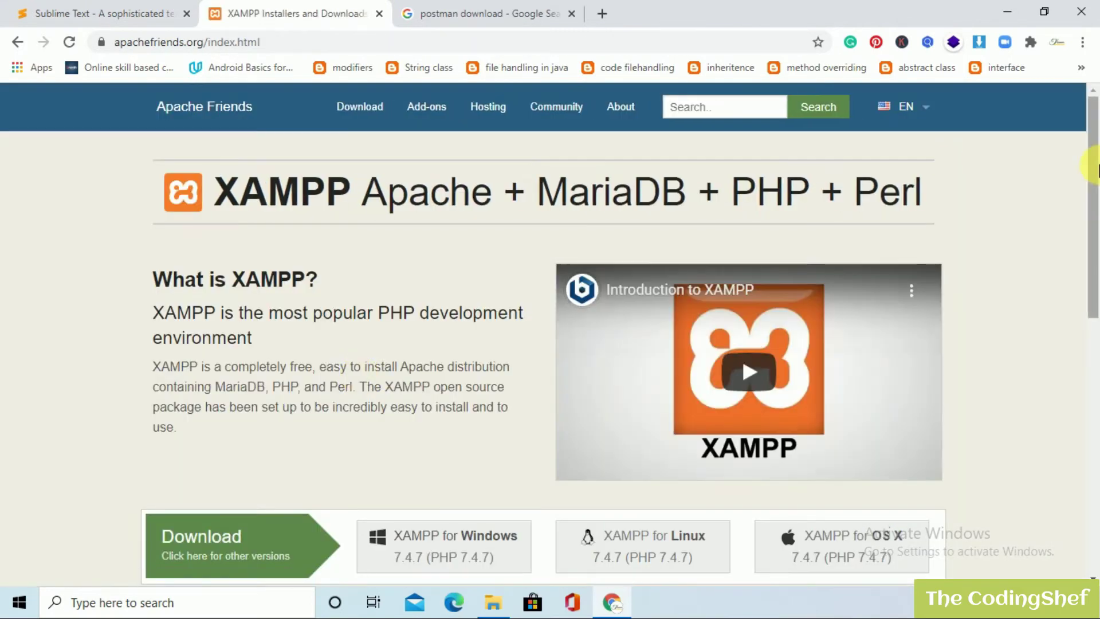
scroll(1095, 197, "down", 1)
left_click(458, 494)
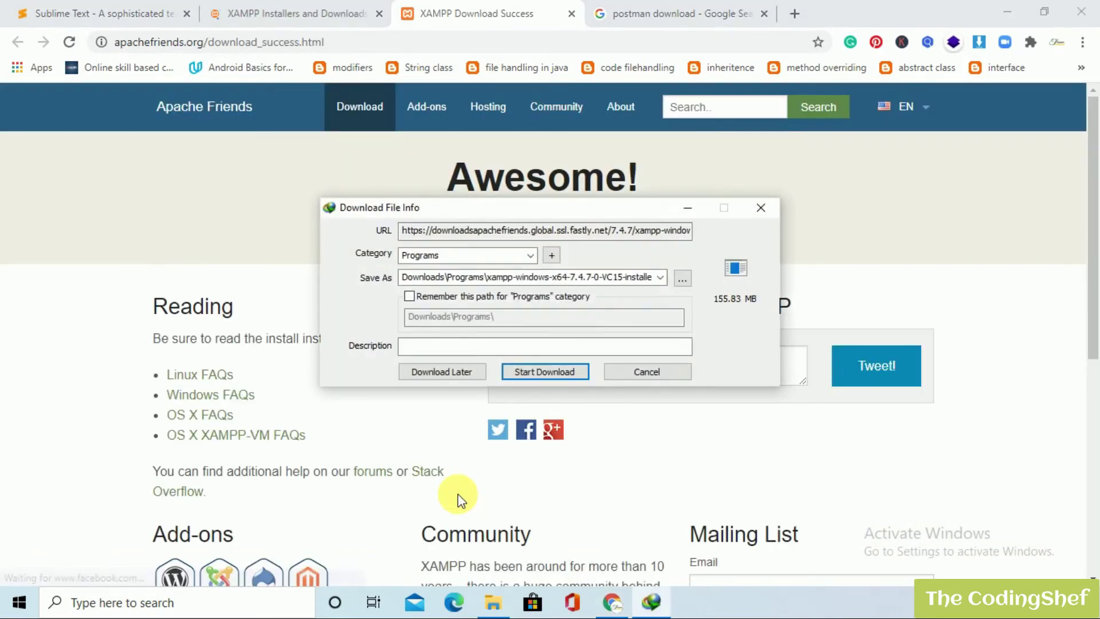
left_click(633, 372)
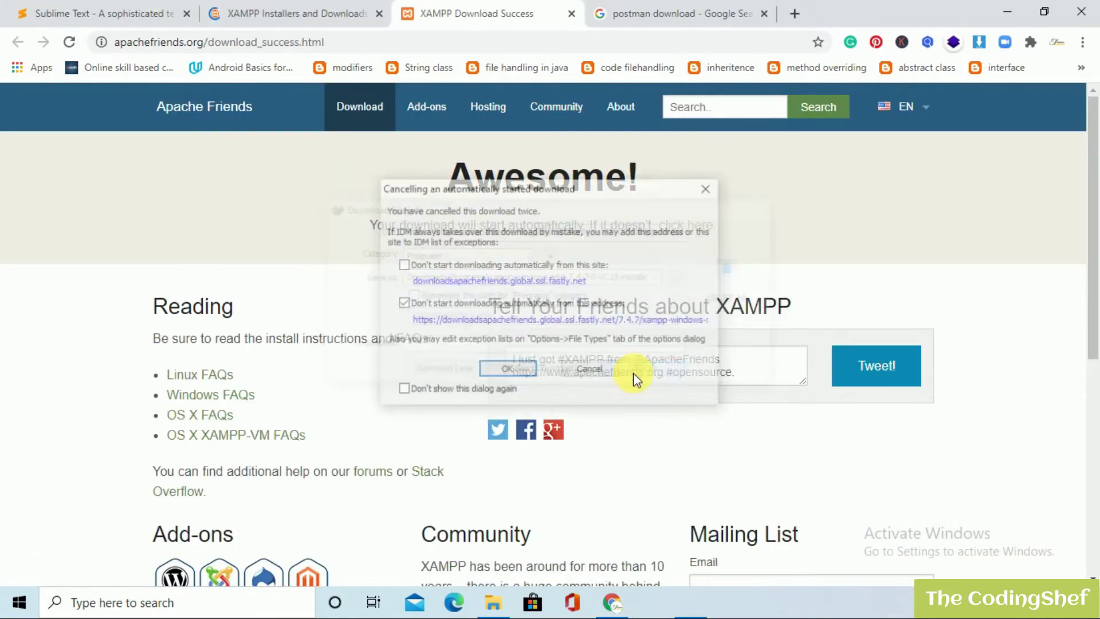
left_click(589, 371)
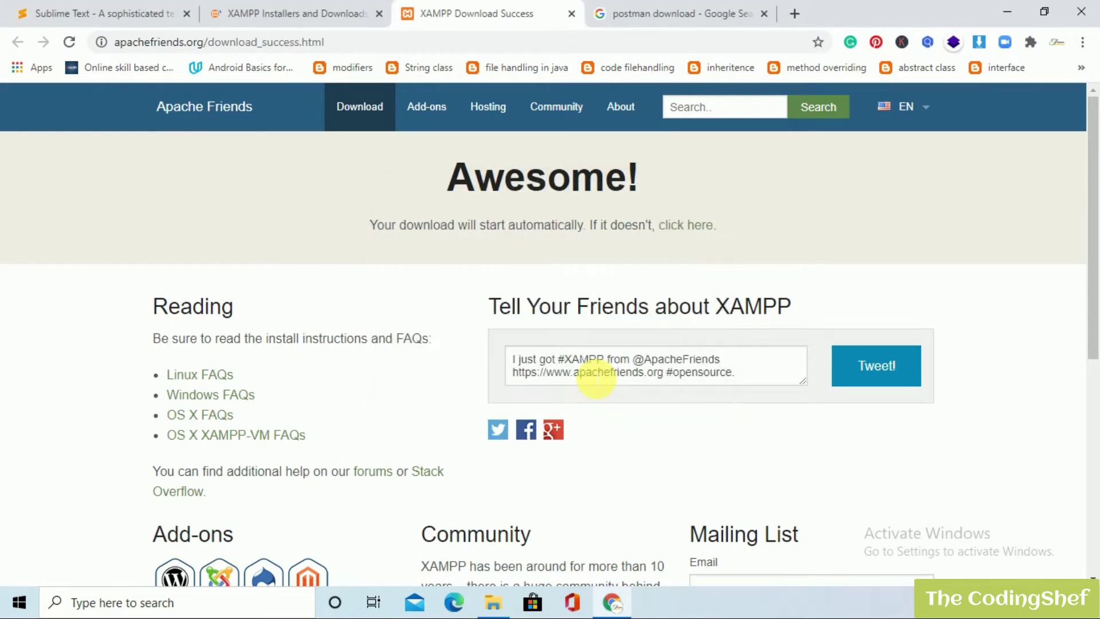
Step: Open the Download Postman App page from the search results and show its Windows download options
left_click(642, 12)
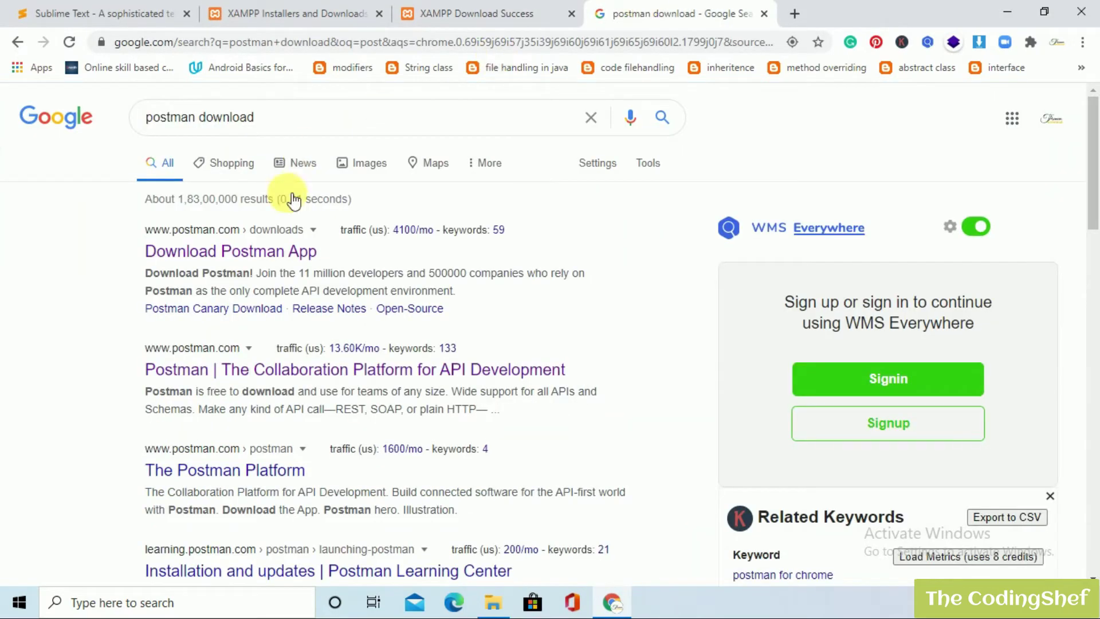
left_click(277, 252)
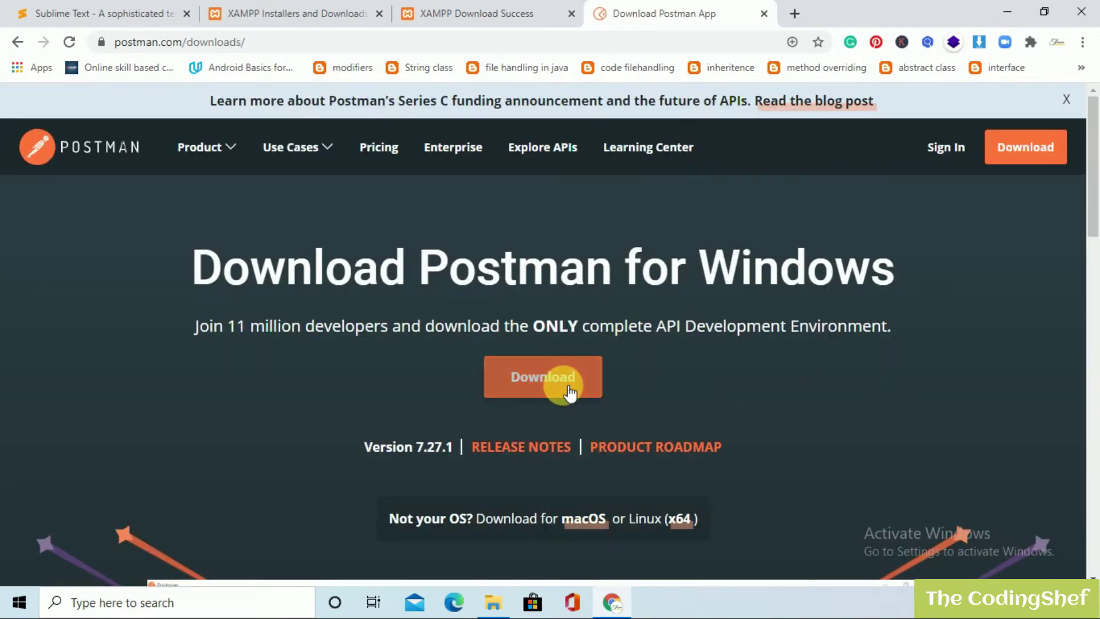
left_click(570, 392)
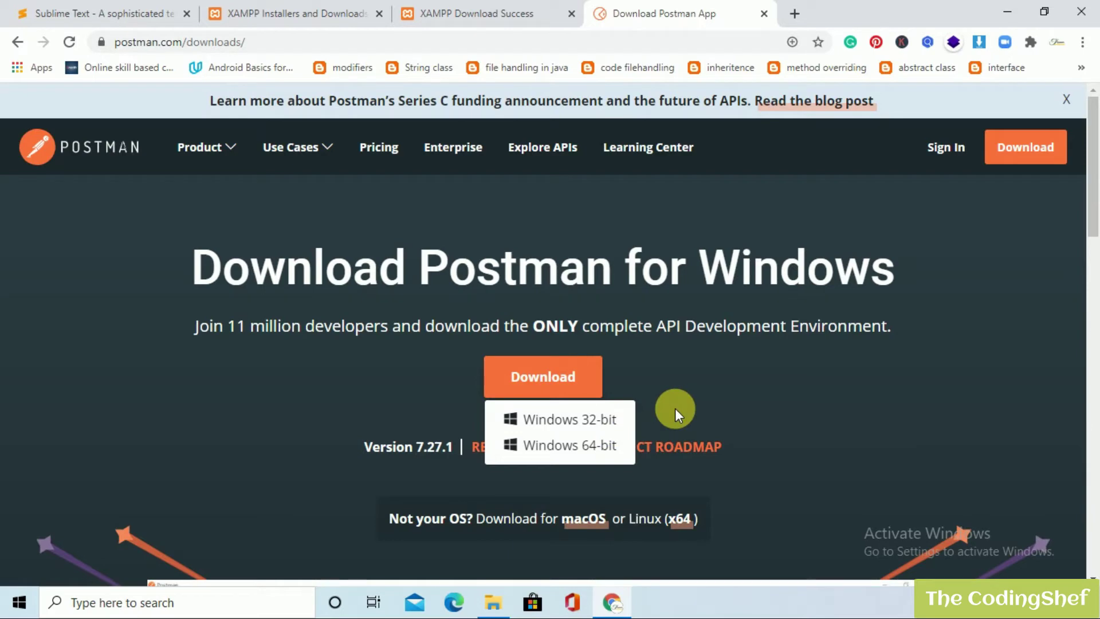
Step: Switch to File Explorer, view the properties of This PC, and return to the Postman download page
left_click(1031, 10)
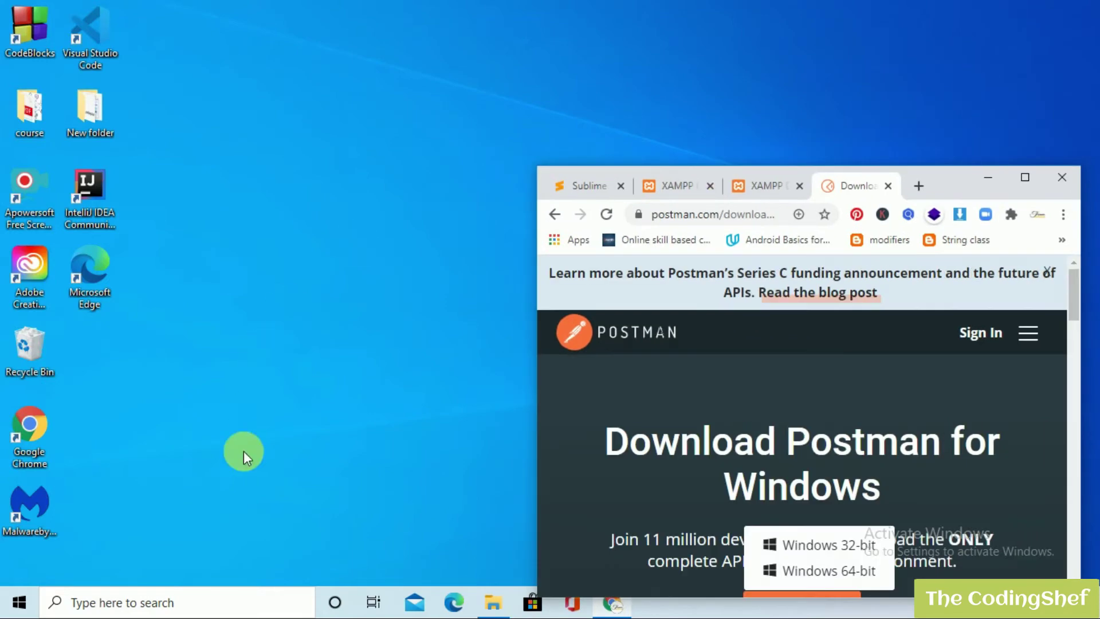
left_click(493, 601)
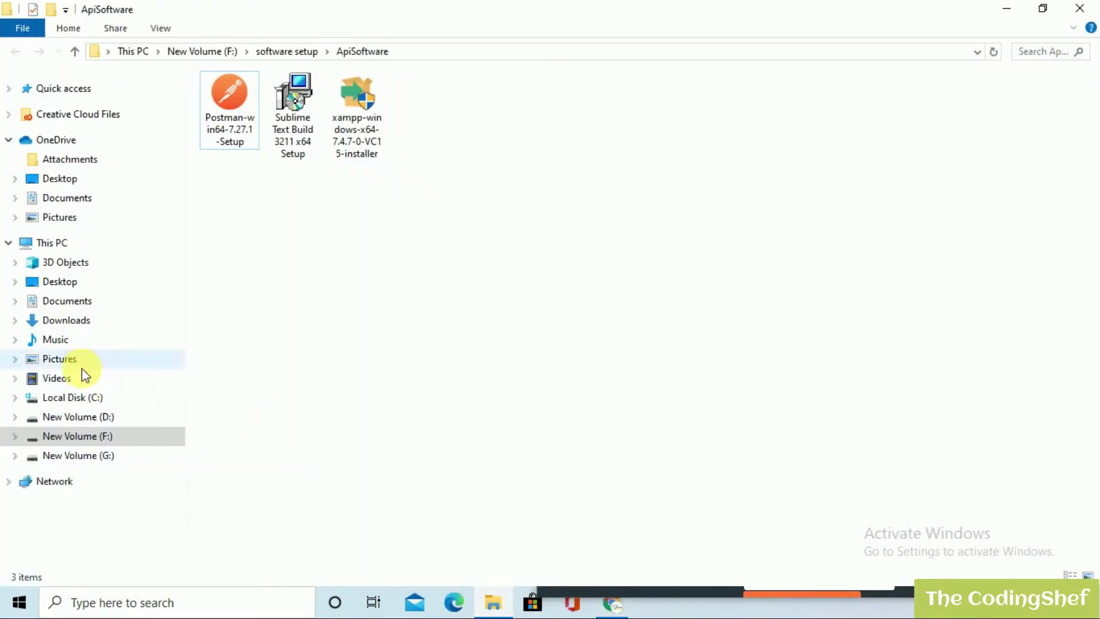
right_click(64, 245)
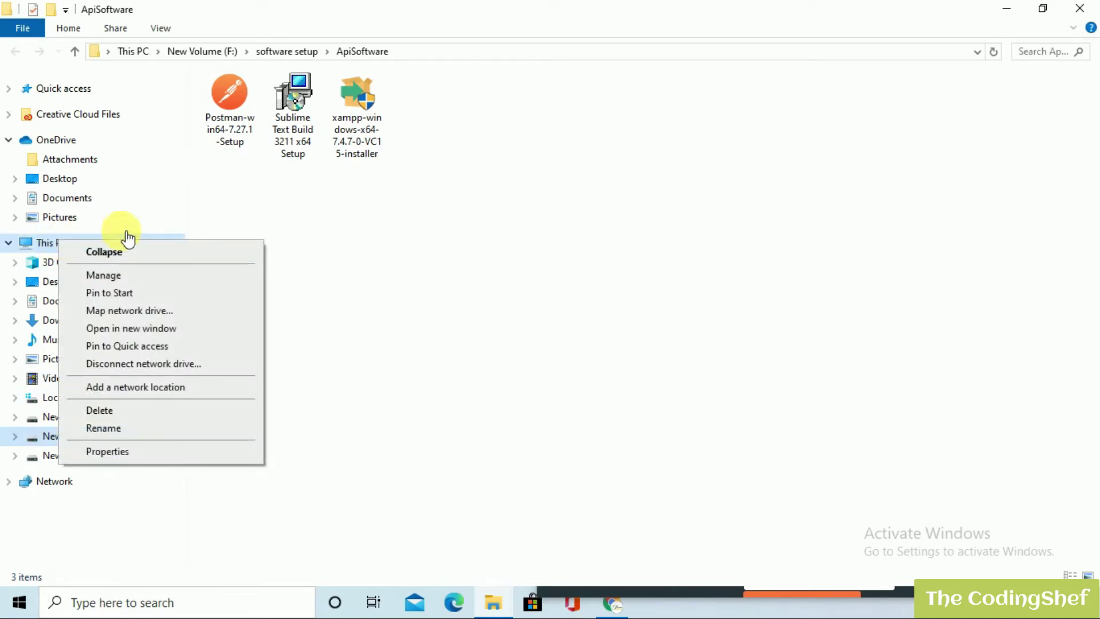
left_click(131, 453)
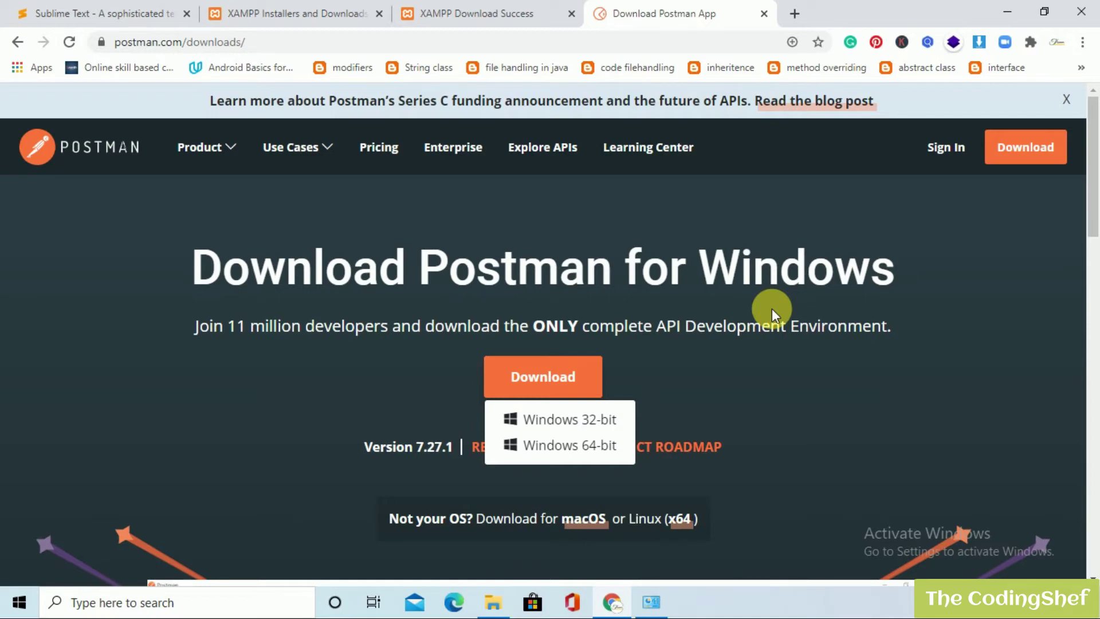
left_click(772, 308)
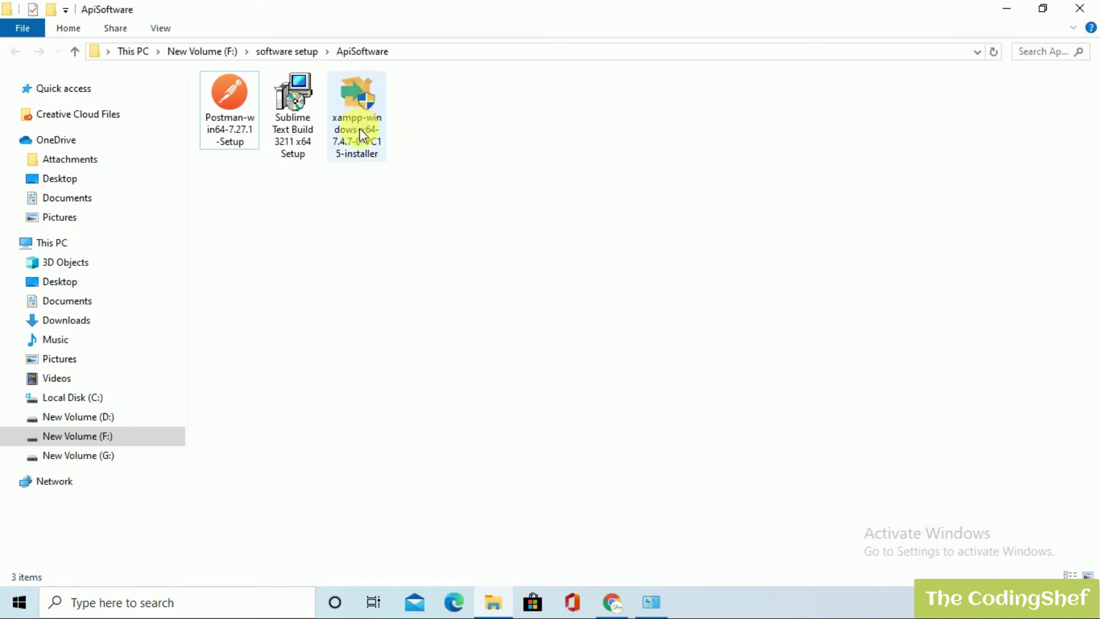
Step: Run the XAMPP installer from the ApiSoftware folder with all components, the C:\xampp folder, English and the Bitnami information option
left_click(371, 113)
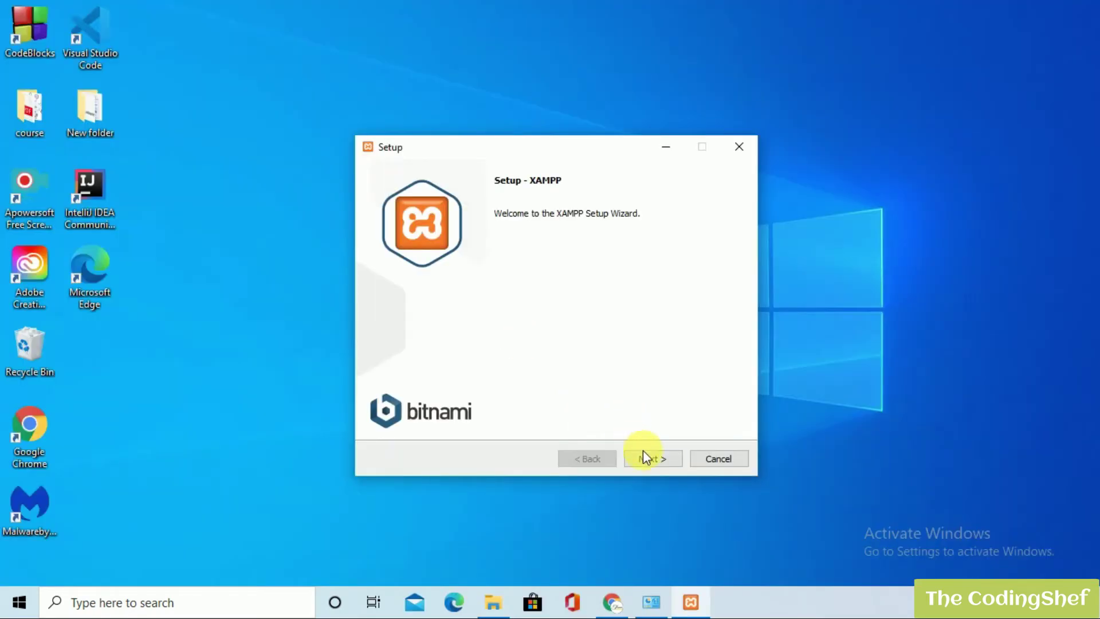
left_click(645, 458)
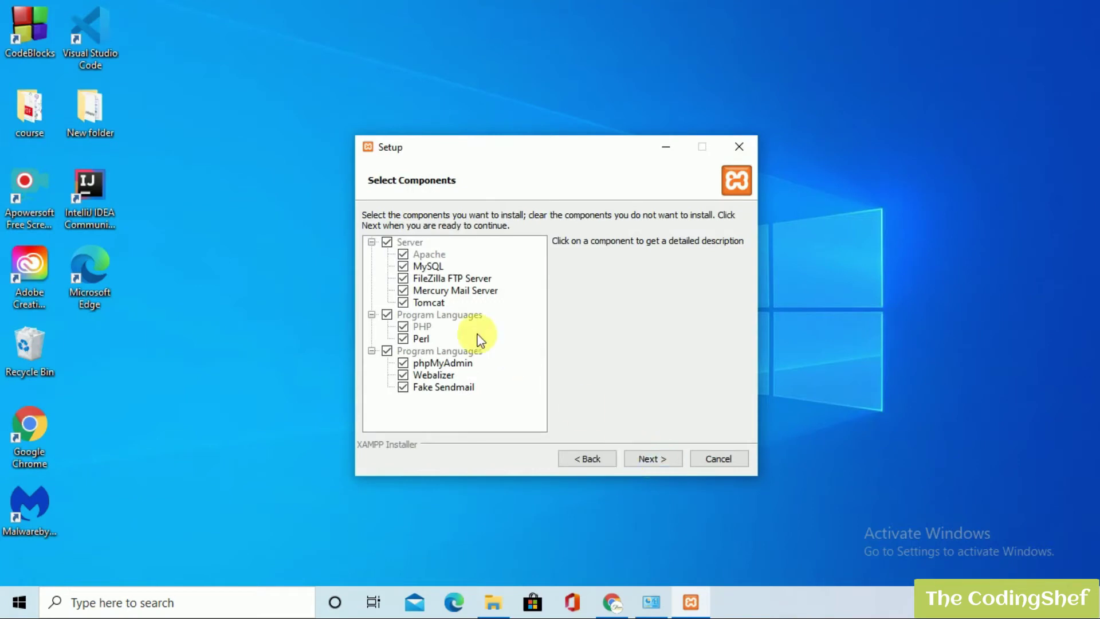
left_click(654, 461)
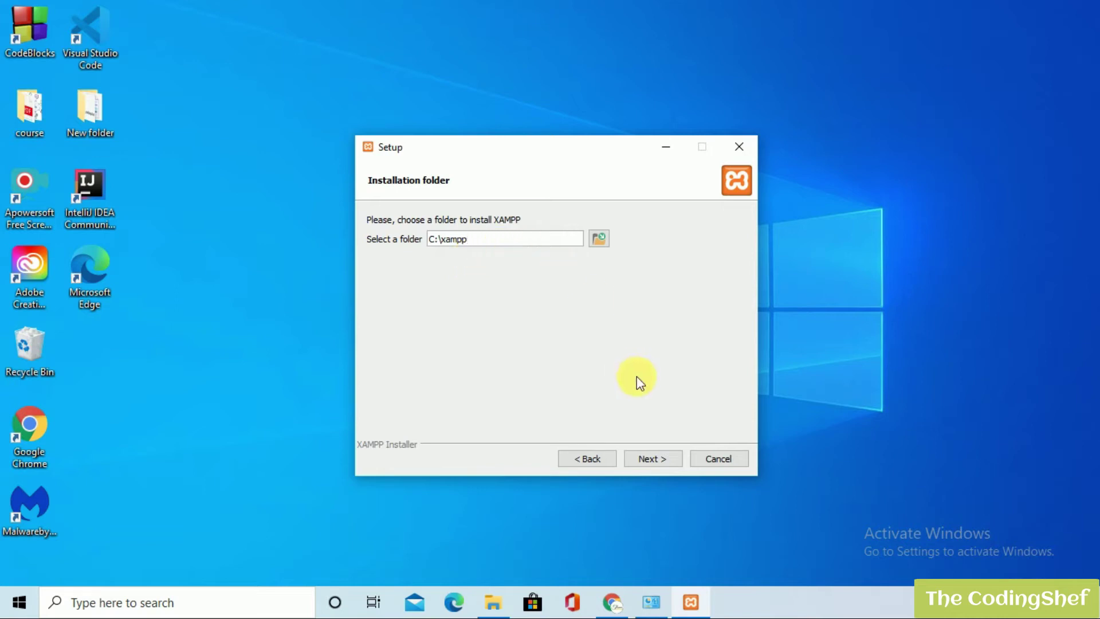
left_click(647, 459)
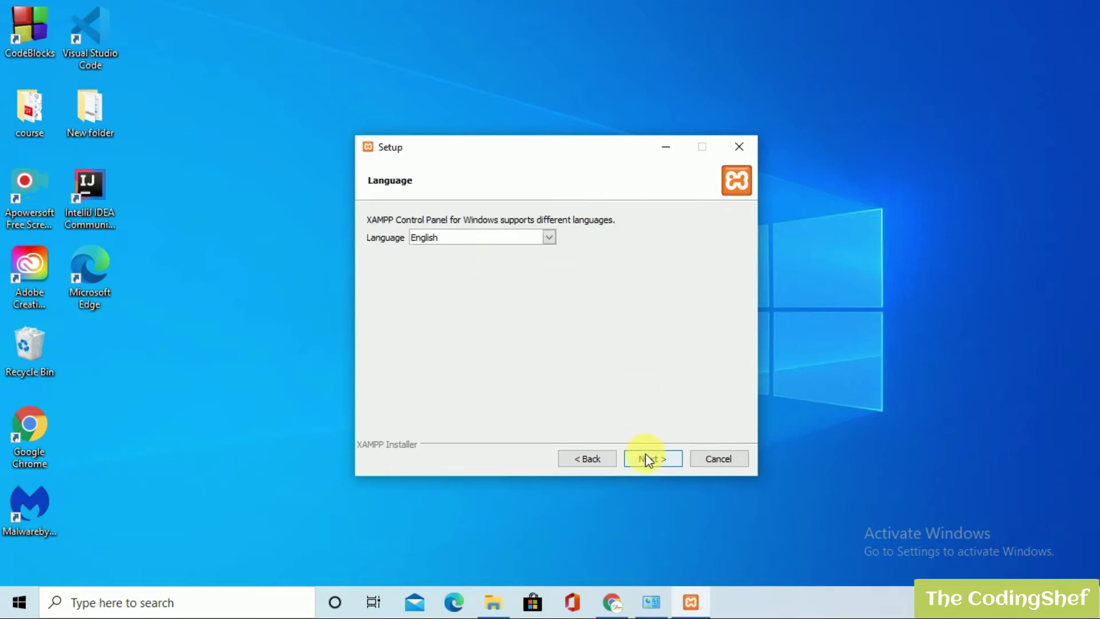
left_click(648, 459)
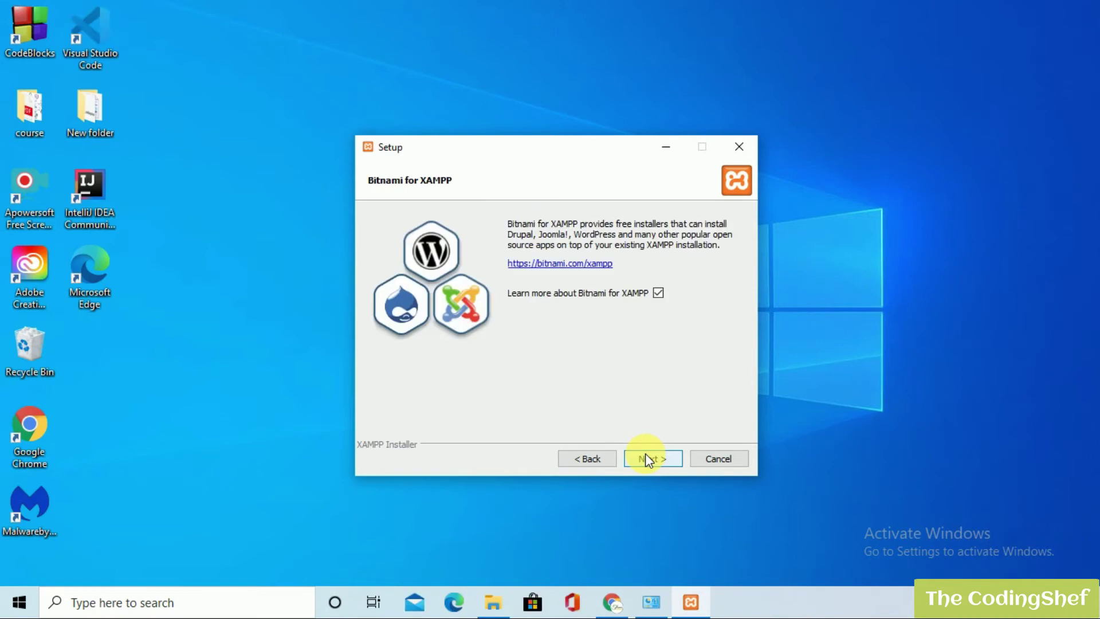
left_click(647, 459)
left_click(649, 460)
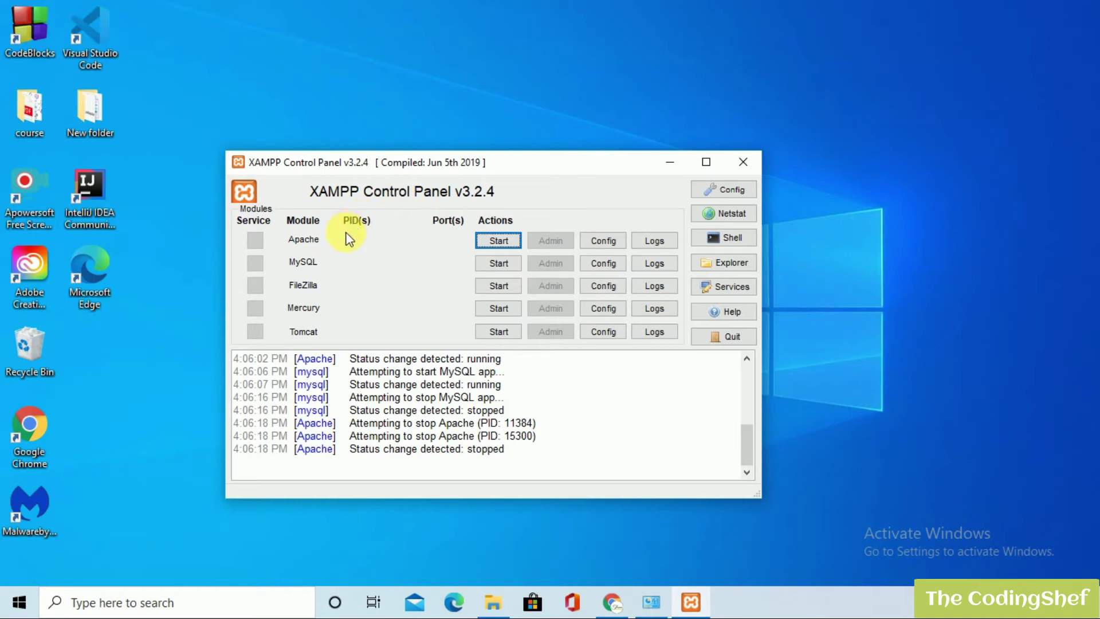
Step: Start the Apache and MySQL modules in the XAMPP Control Panel
left_click(495, 243)
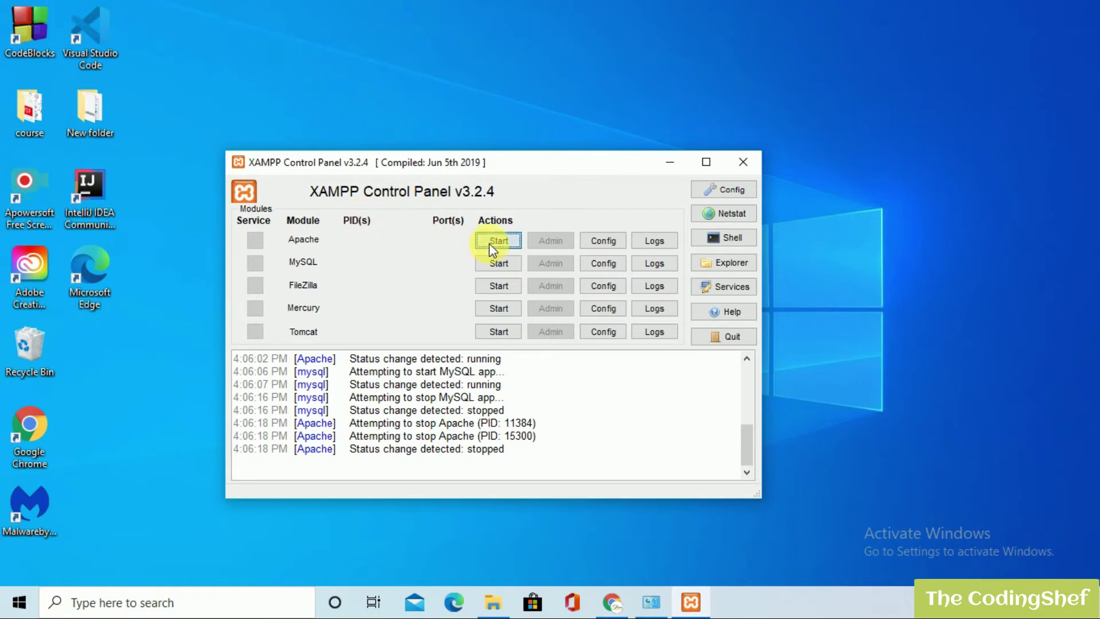
left_click(496, 271)
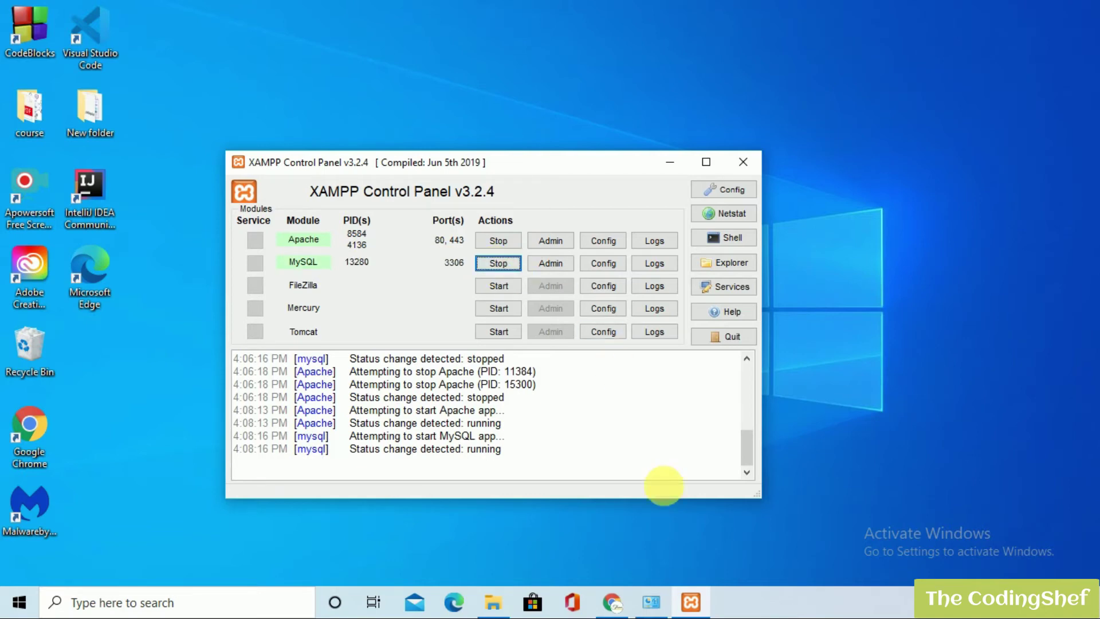
Step: Switch to Chrome and open localhost in a new tab to check the XAMPP installation
left_click(612, 602)
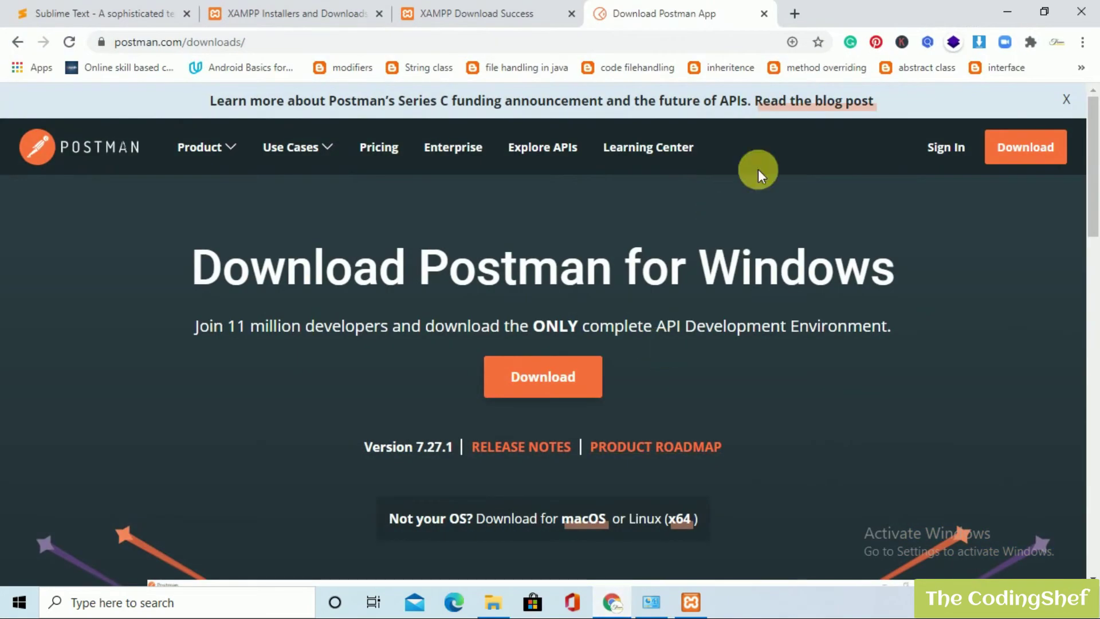
left_click(793, 16)
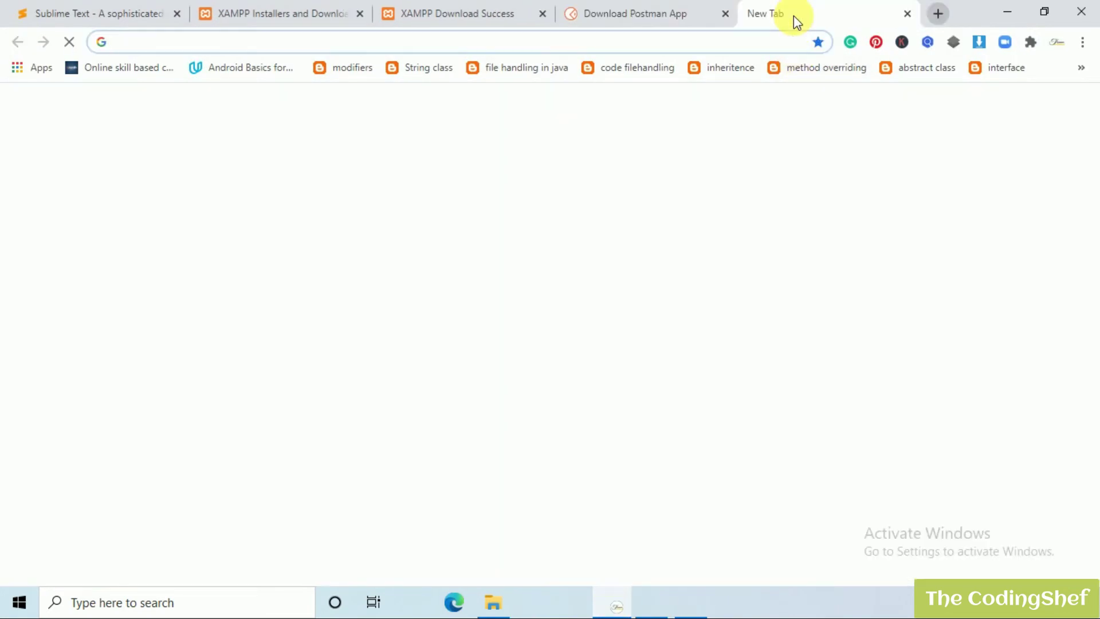
type("localhost")
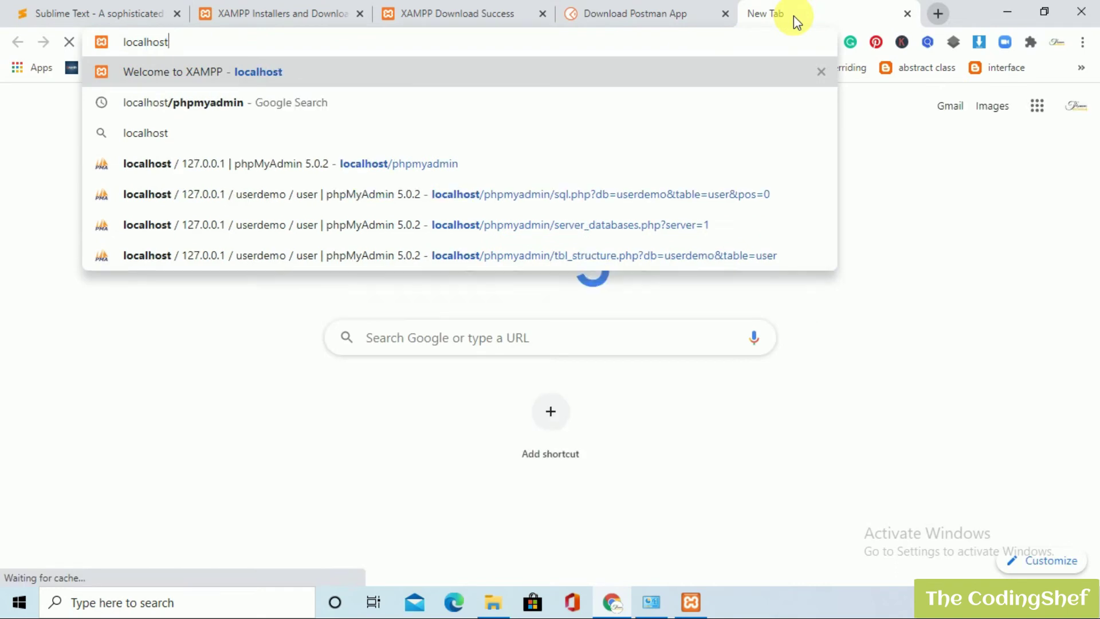
key("Return")
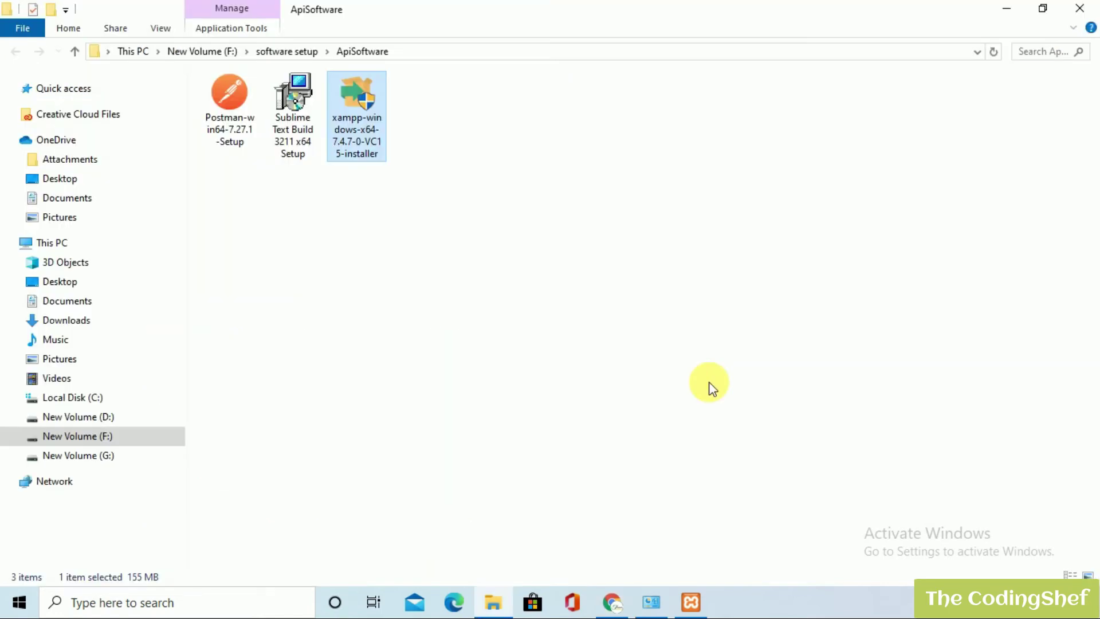
Step: Install Sublime Text 3 from the ApiSoftware folder into C:\Program Files\Sublime Text 3 without additional tasks, and exit the setup wizard
double_click(299, 108)
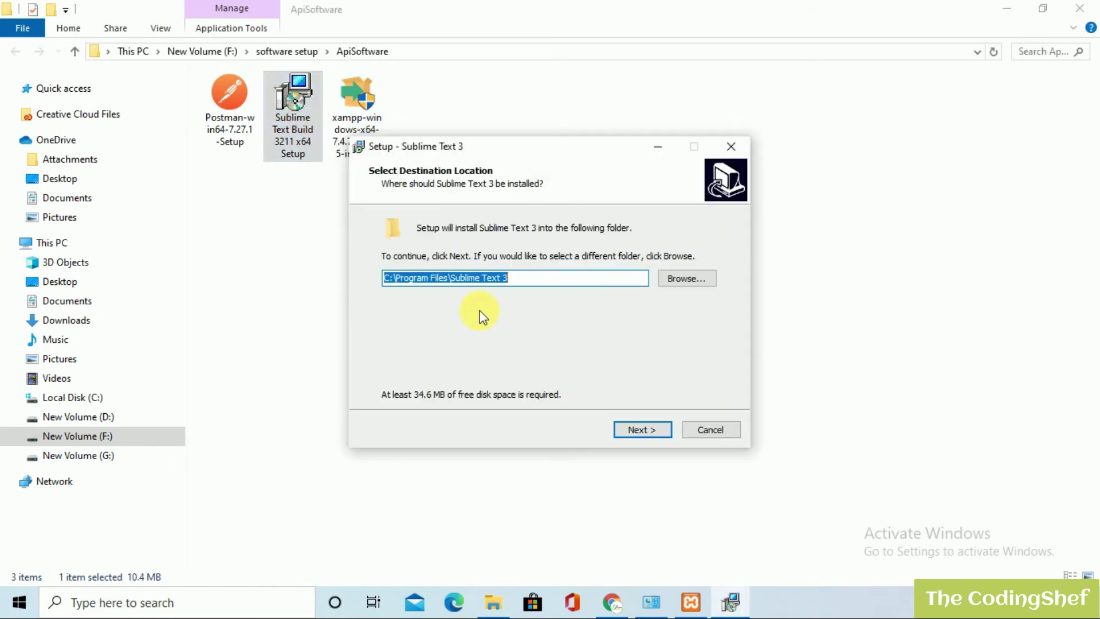
left_click(544, 281)
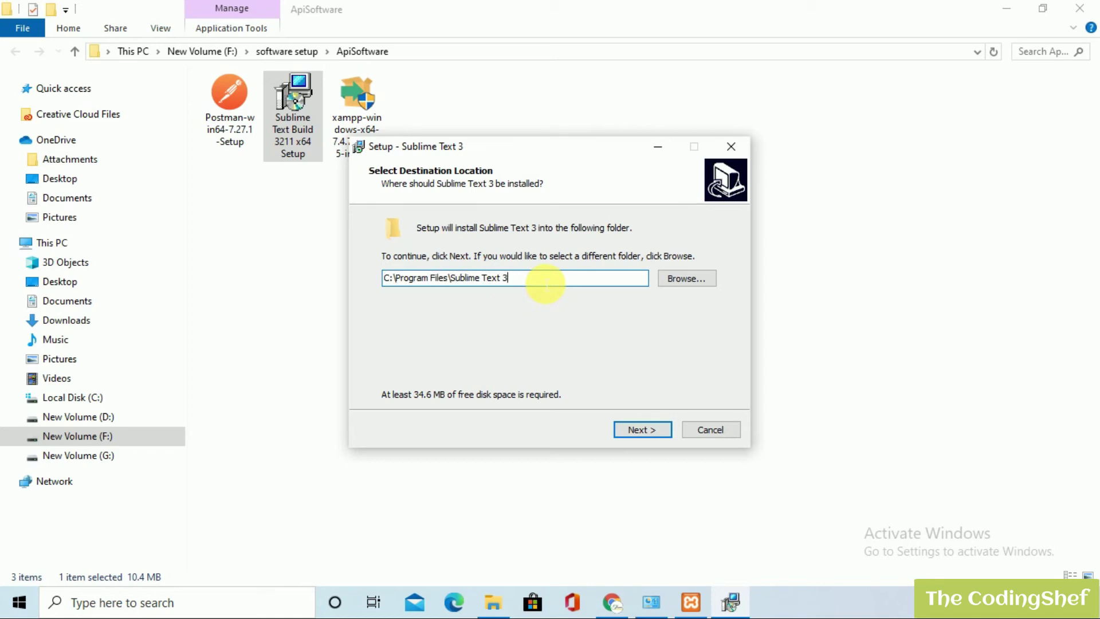
left_click(644, 431)
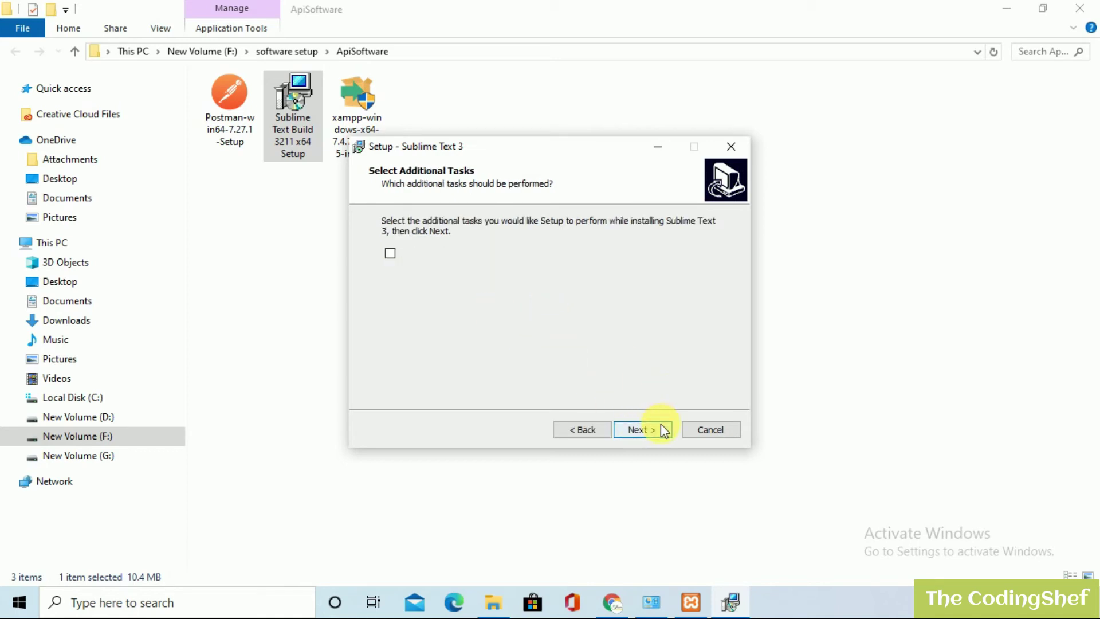
left_click(662, 429)
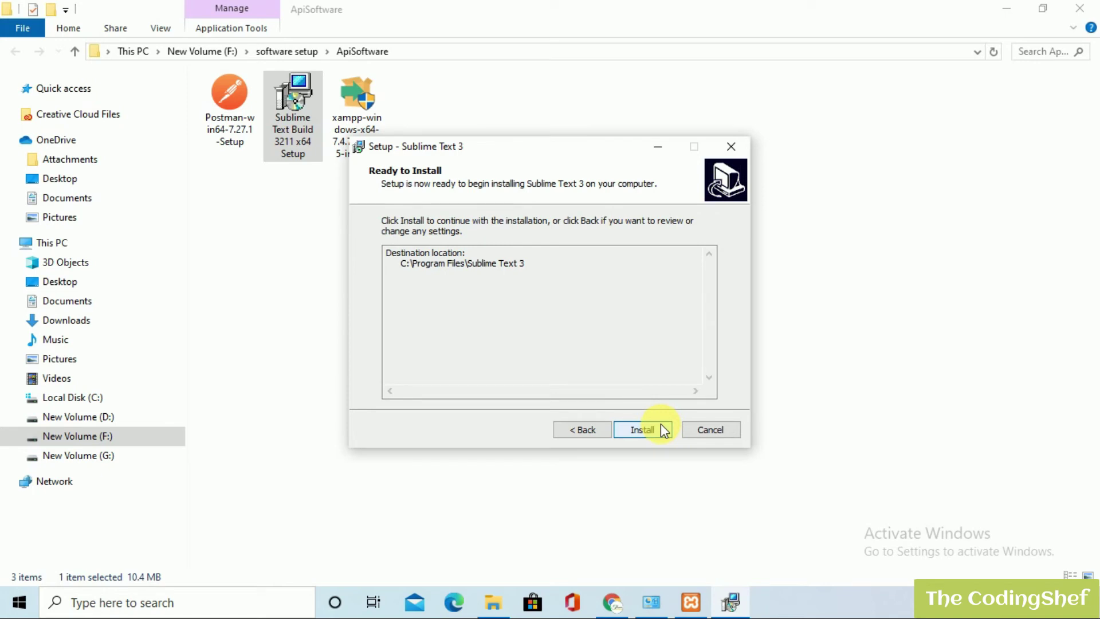
left_click(661, 425)
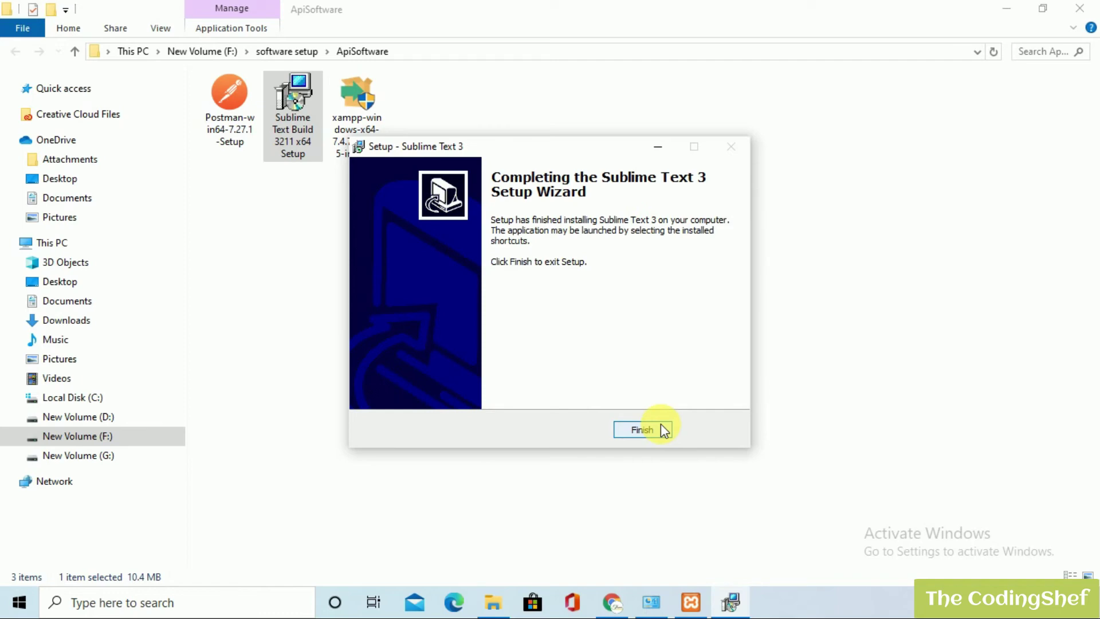
left_click(662, 429)
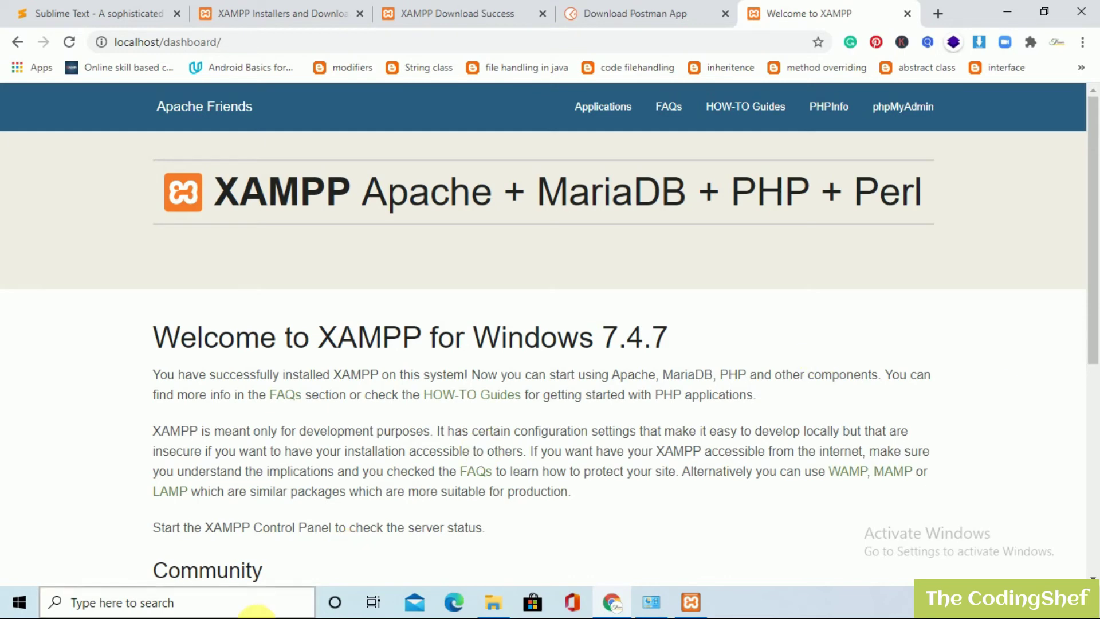
Step: Find Sublime Text 3 by searching Windows for "sublime", launch it and maximize its window
left_click(252, 608)
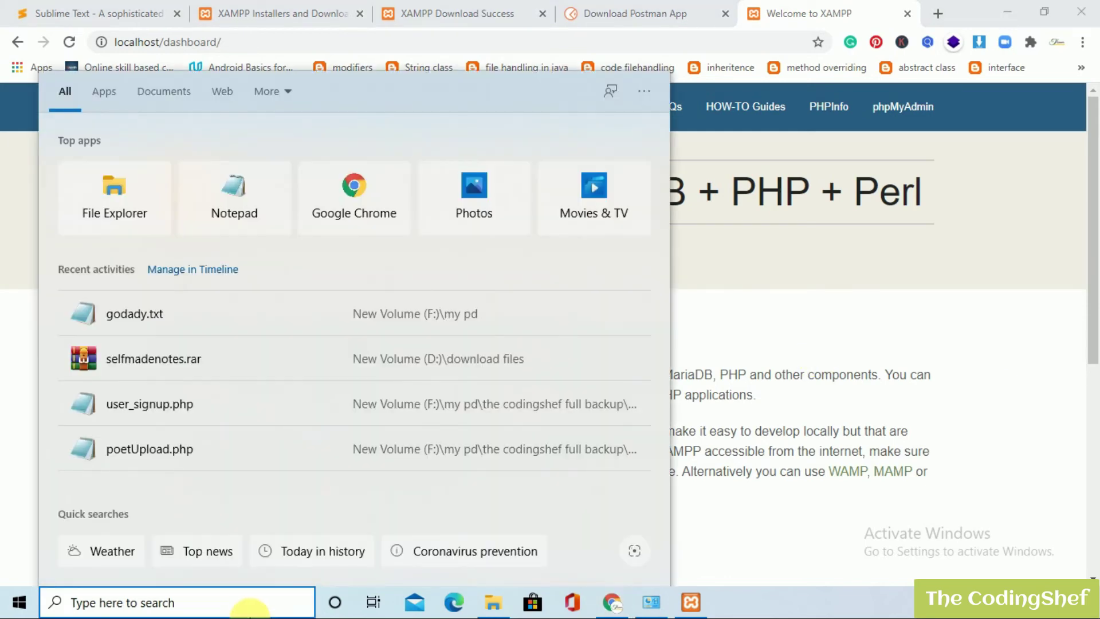
type("sublime")
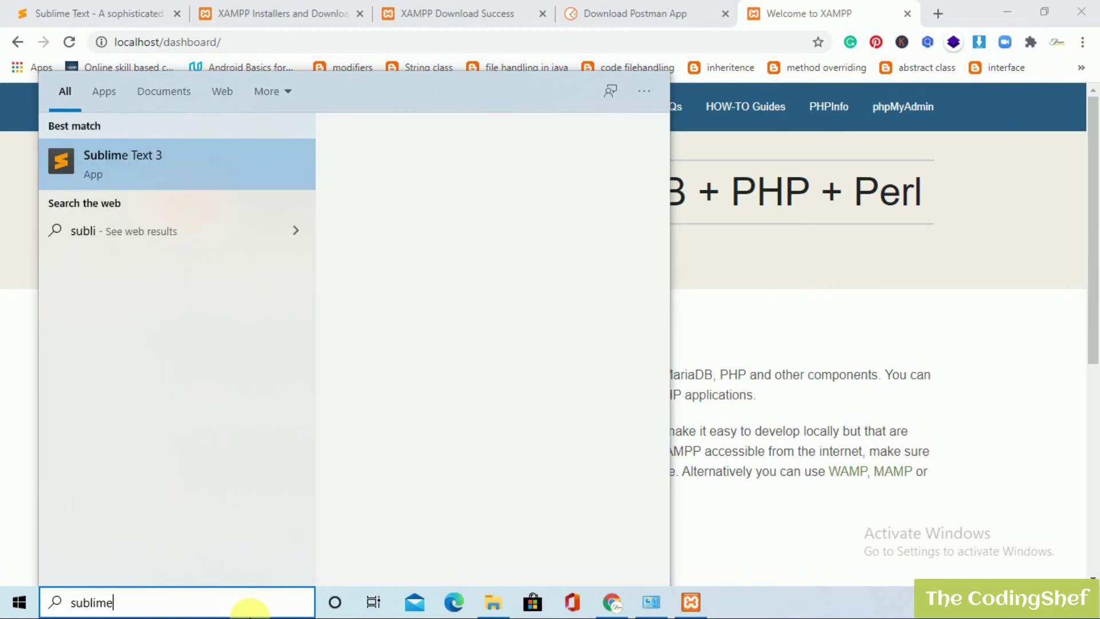
key("Return")
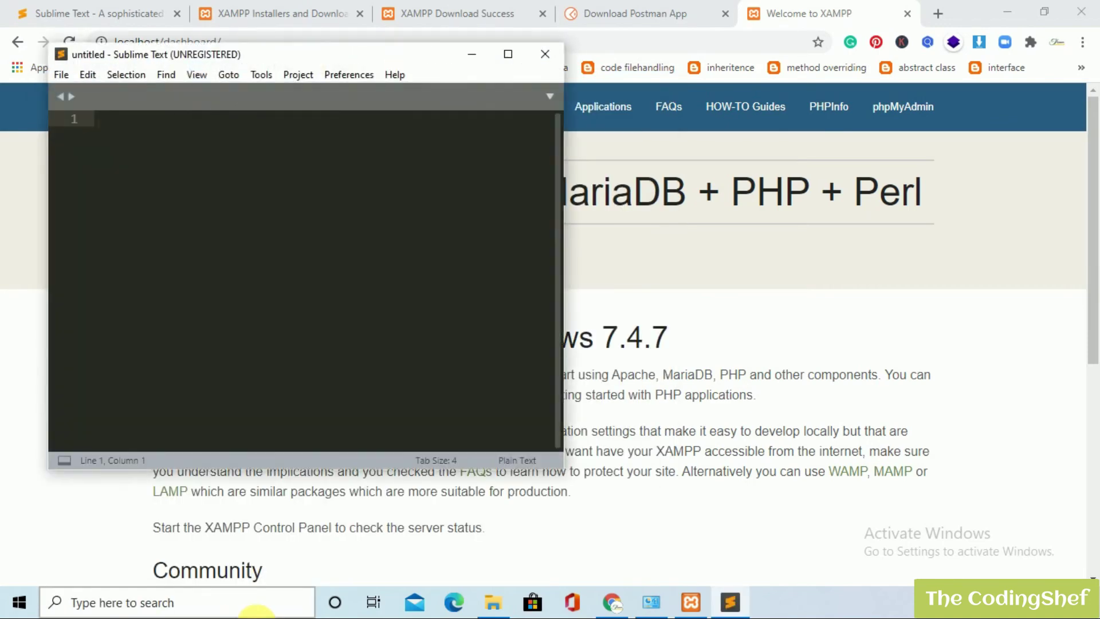
left_click(508, 54)
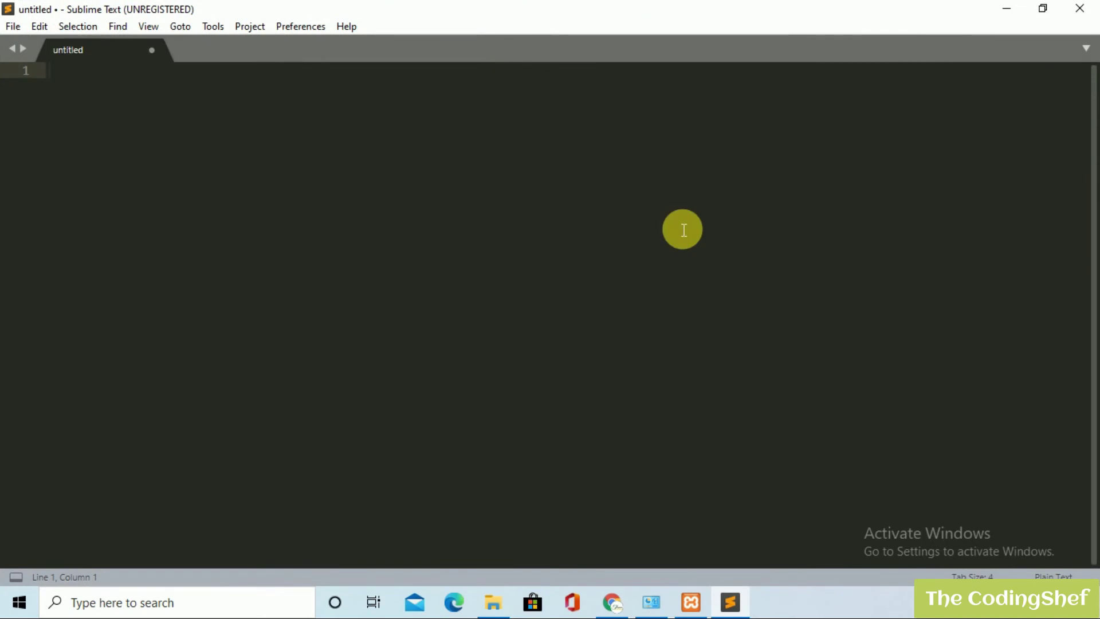
Step: Try out the editor by entering and deleting some test text in the untitled file, and close Sublime Text
type("kjdfks")
key("BackSpace")
key("BackSpace")
key("BackSpace")
key("BackSpace")
key("BackSpace")
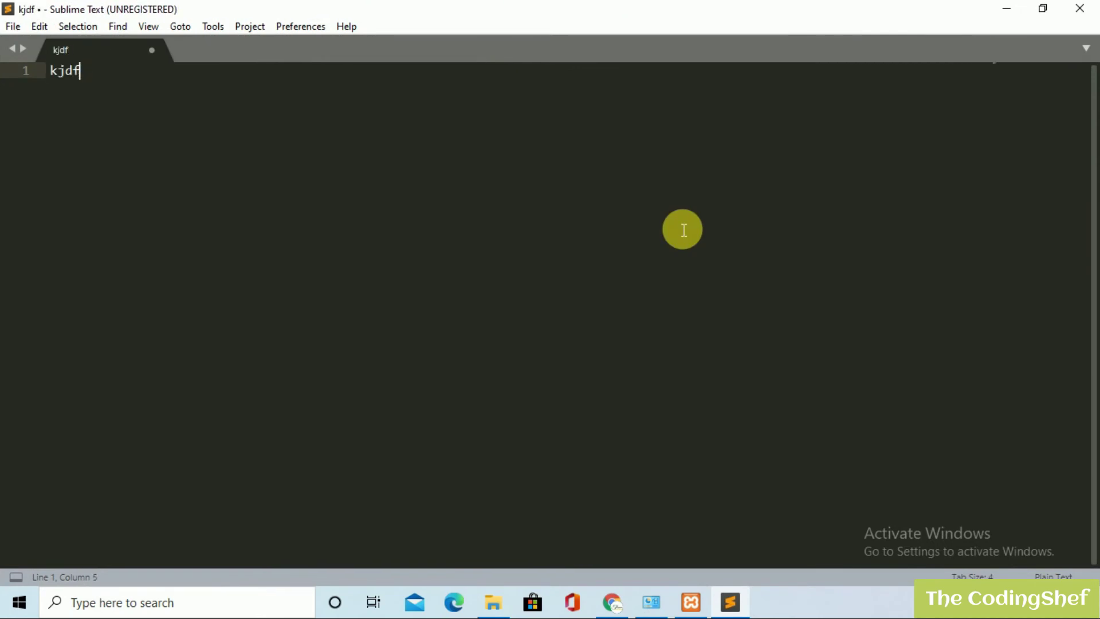
key("BackSpace")
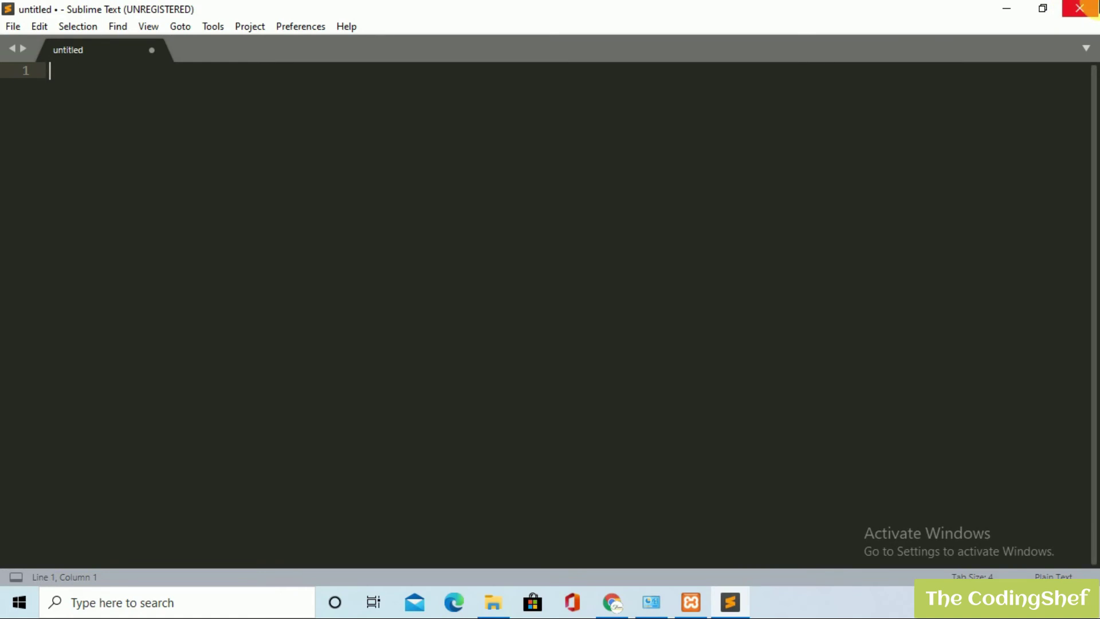
left_click(1080, 8)
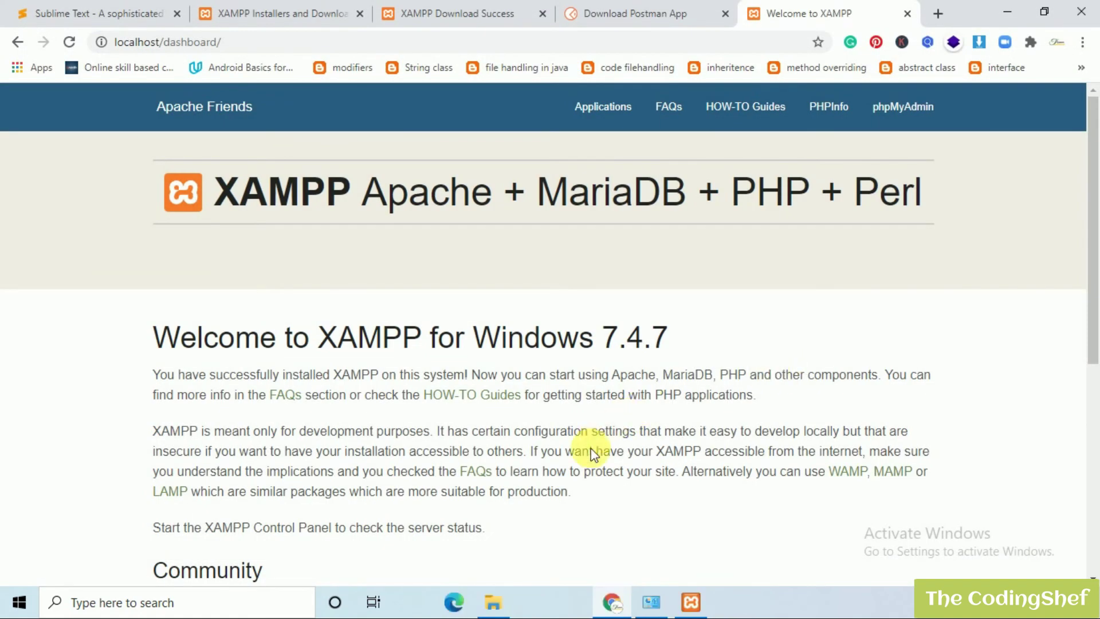
Step: Switch to File Explorer and run the Postman-win64-7.27.1-Setup installer from the ApiSoftware folder
left_click(494, 601)
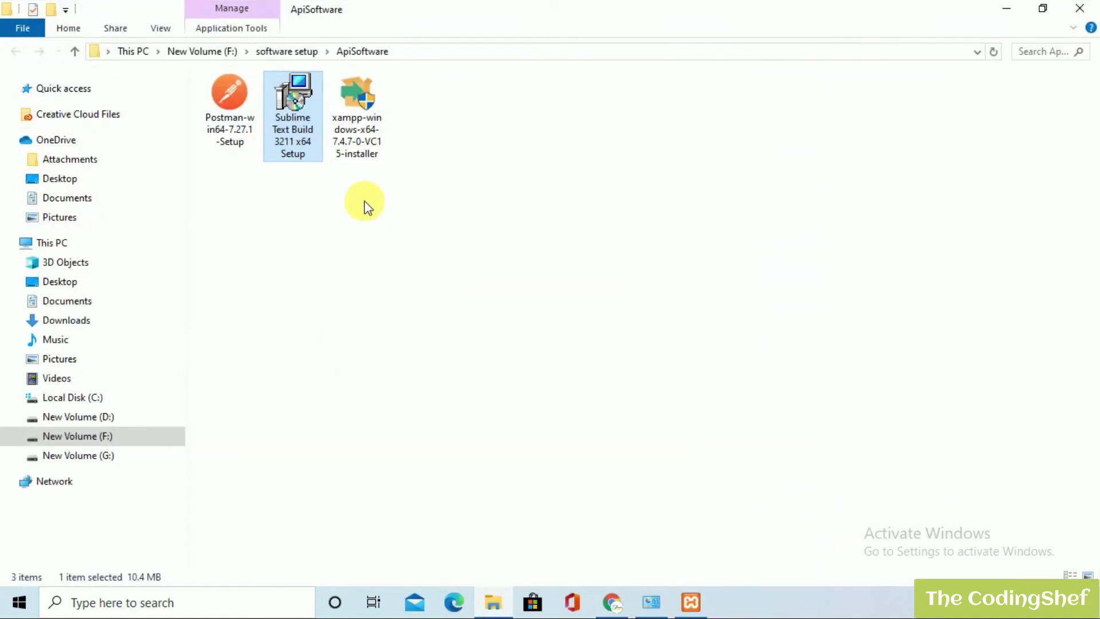
double_click(218, 102)
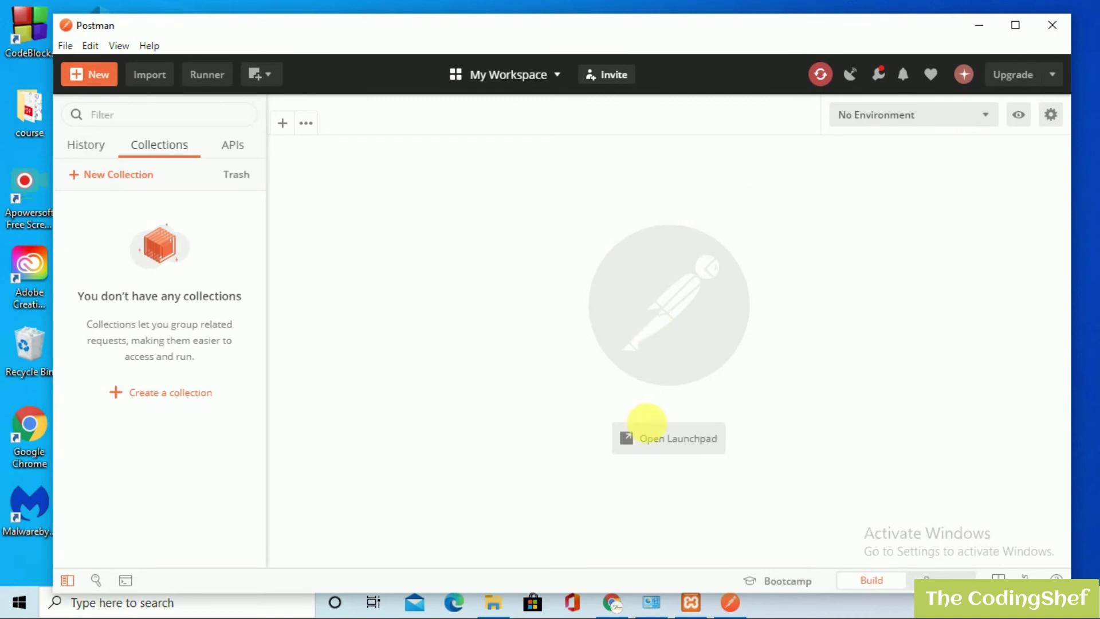
Step: Open the Launchpad in Postman and start a new untitled GET request
left_click(650, 438)
left_click(375, 294)
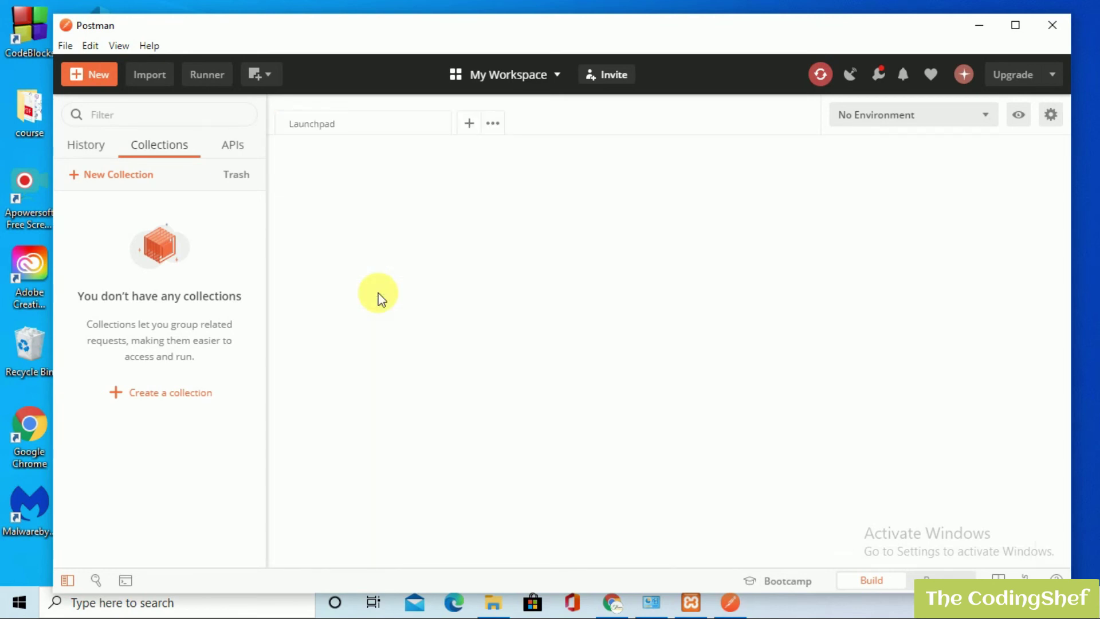
left_click(526, 184)
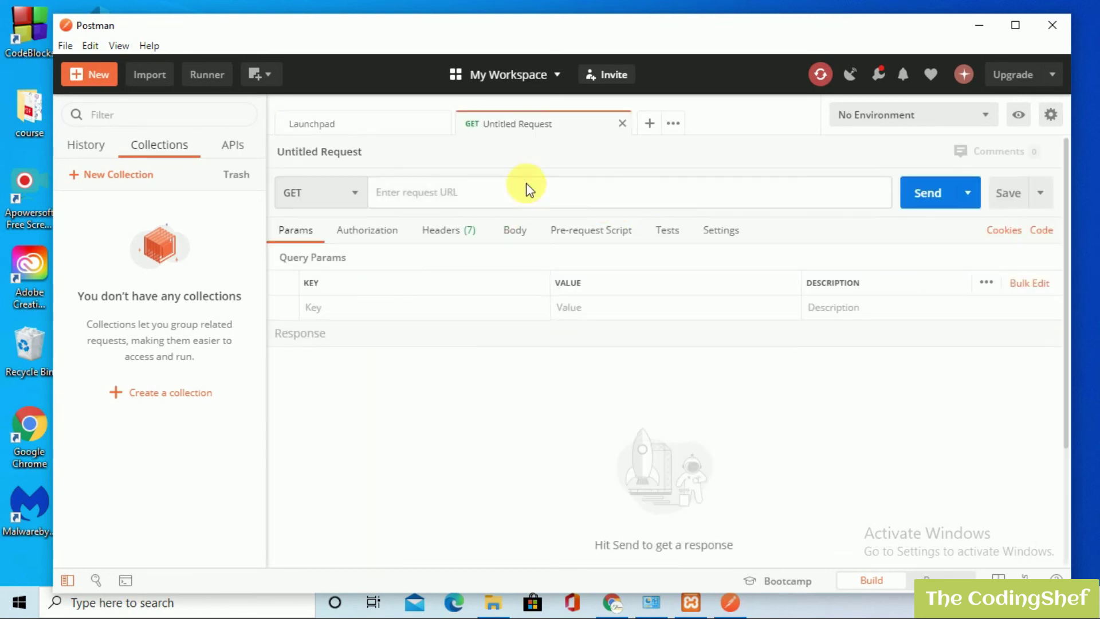